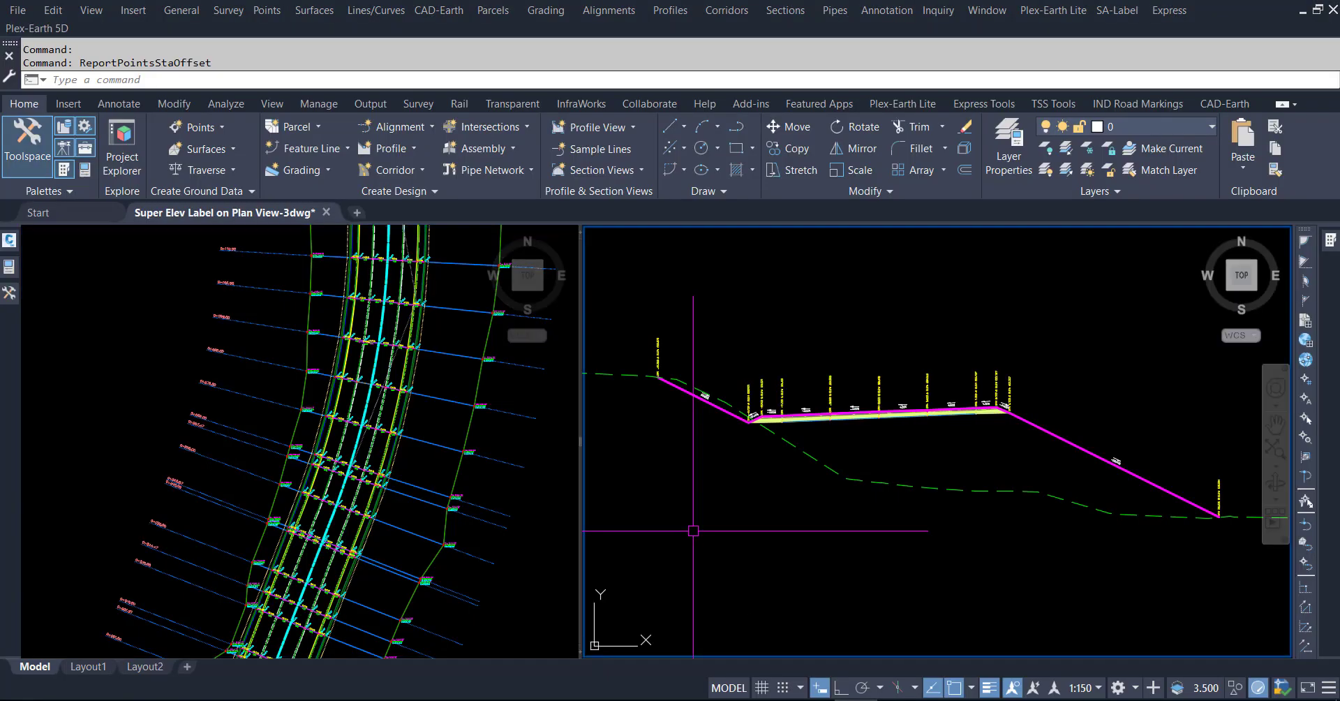
- Zoom into the plan view to read the Toe Point labels, then check the section view
left_click(540, 497)
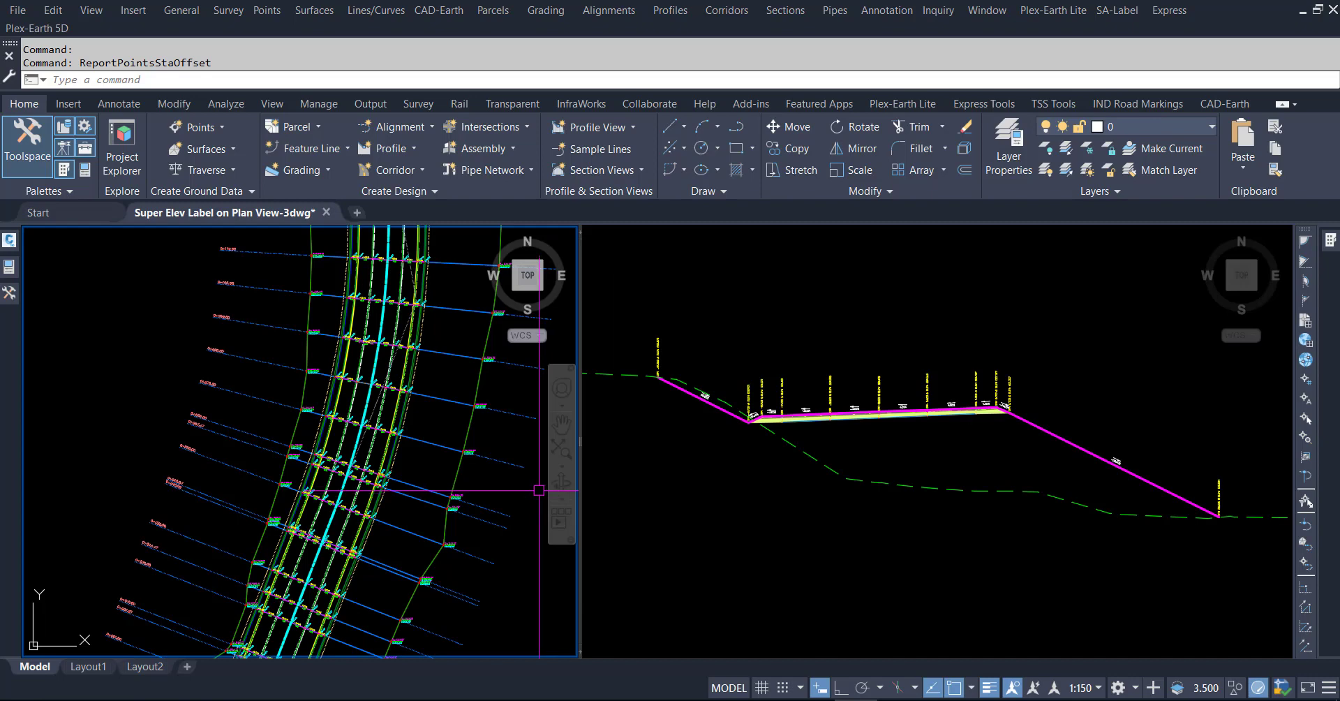
scroll(457, 515, "up", 3)
scroll(457, 515, "up", 5)
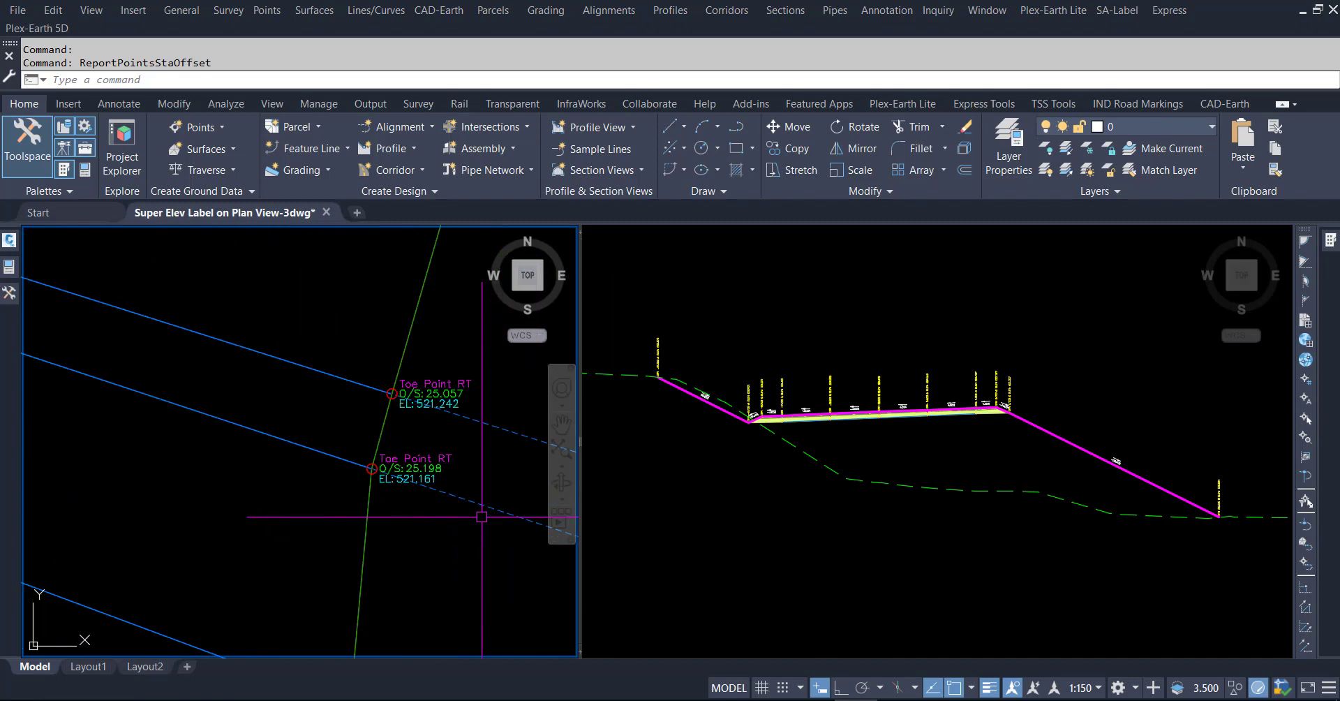
left_click(1220, 539)
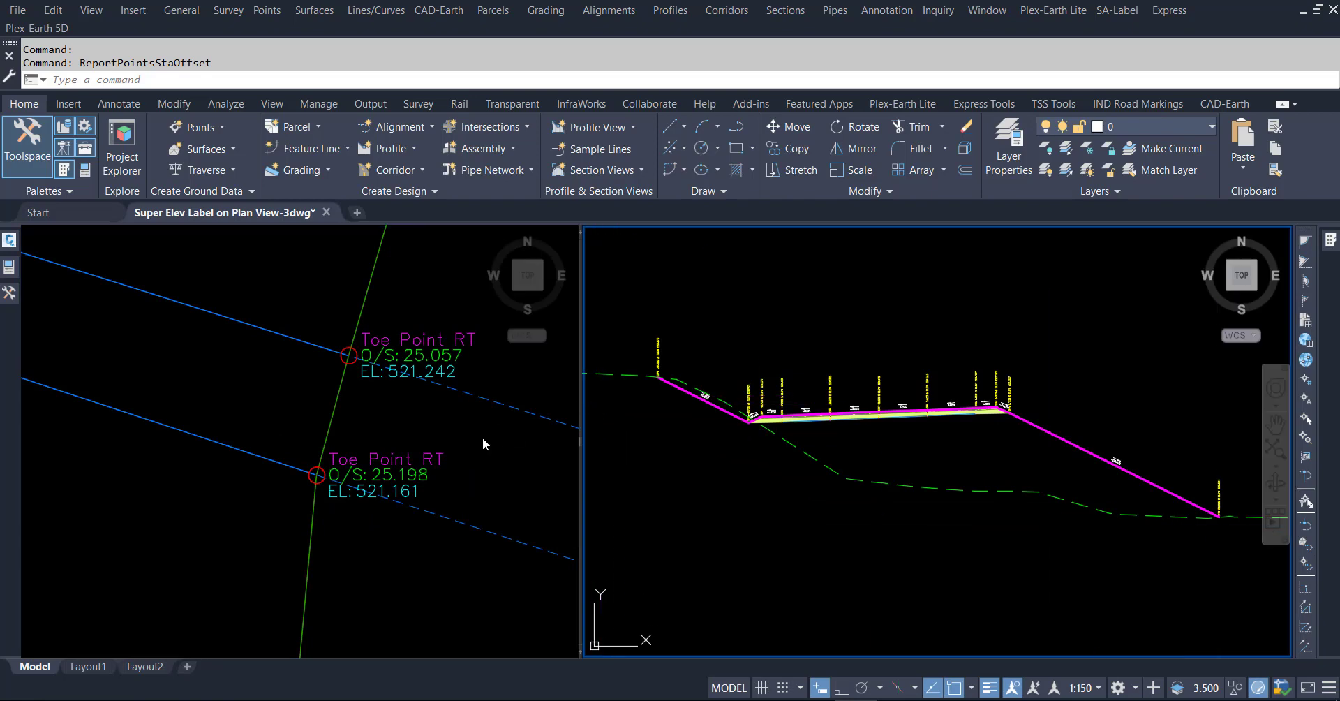
- Zoom the plan view in and out to read toe point offsets and elevations along the corridor
left_click(419, 567)
scroll(443, 548, "down", 5)
scroll(256, 355, "down", 3)
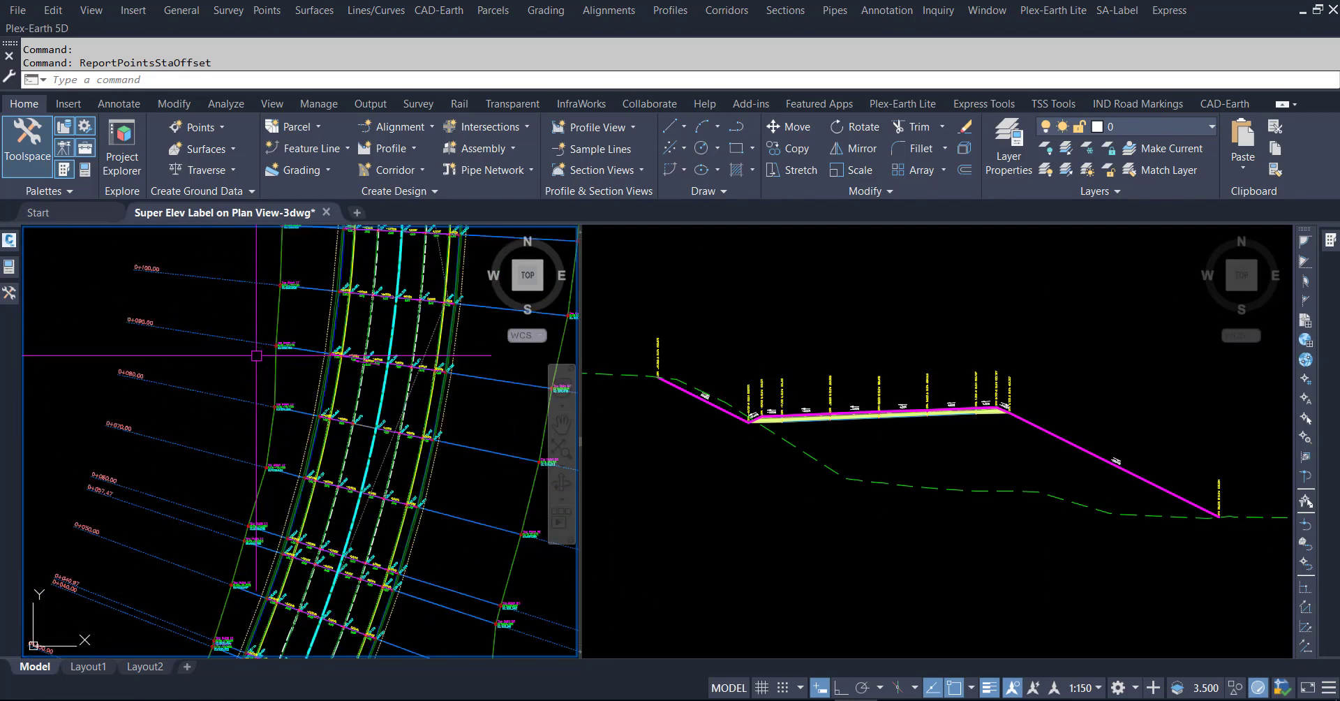
scroll(478, 290, "up", 5)
scroll(479, 290, "up", 5)
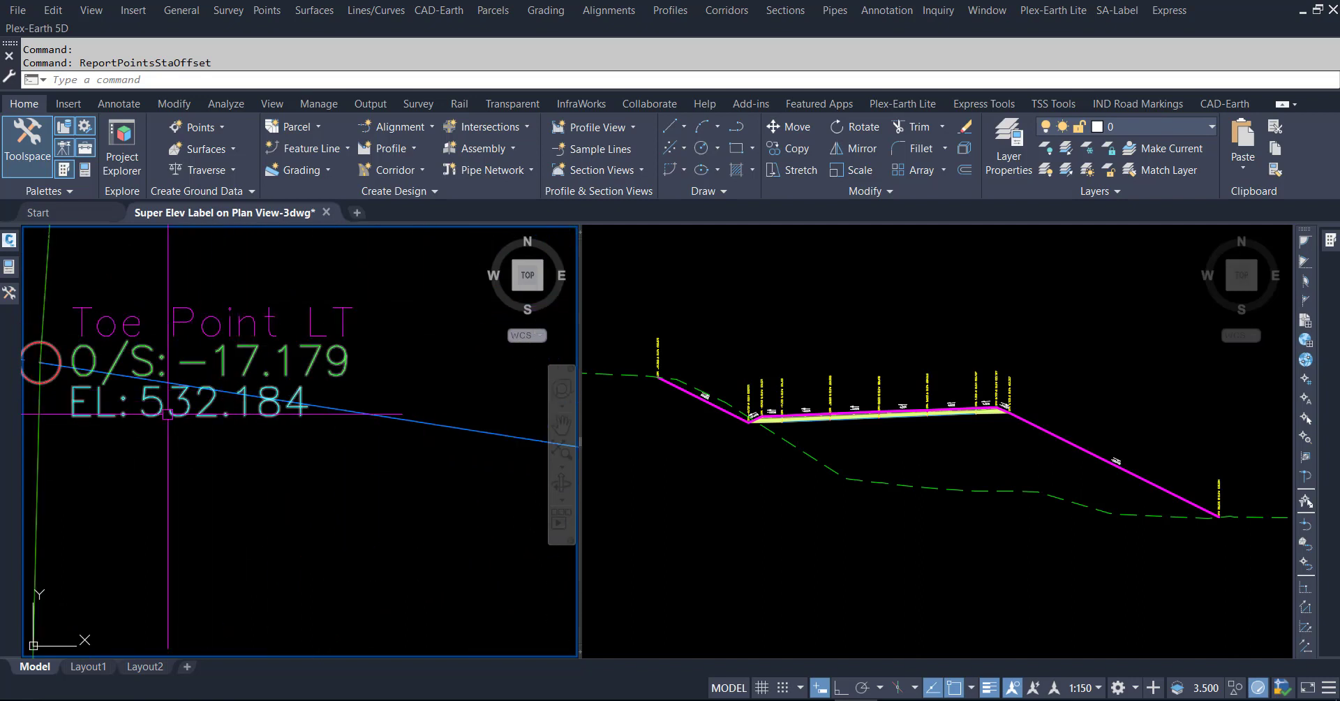
scroll(279, 419, "down", 3)
scroll(354, 499, "down", 3)
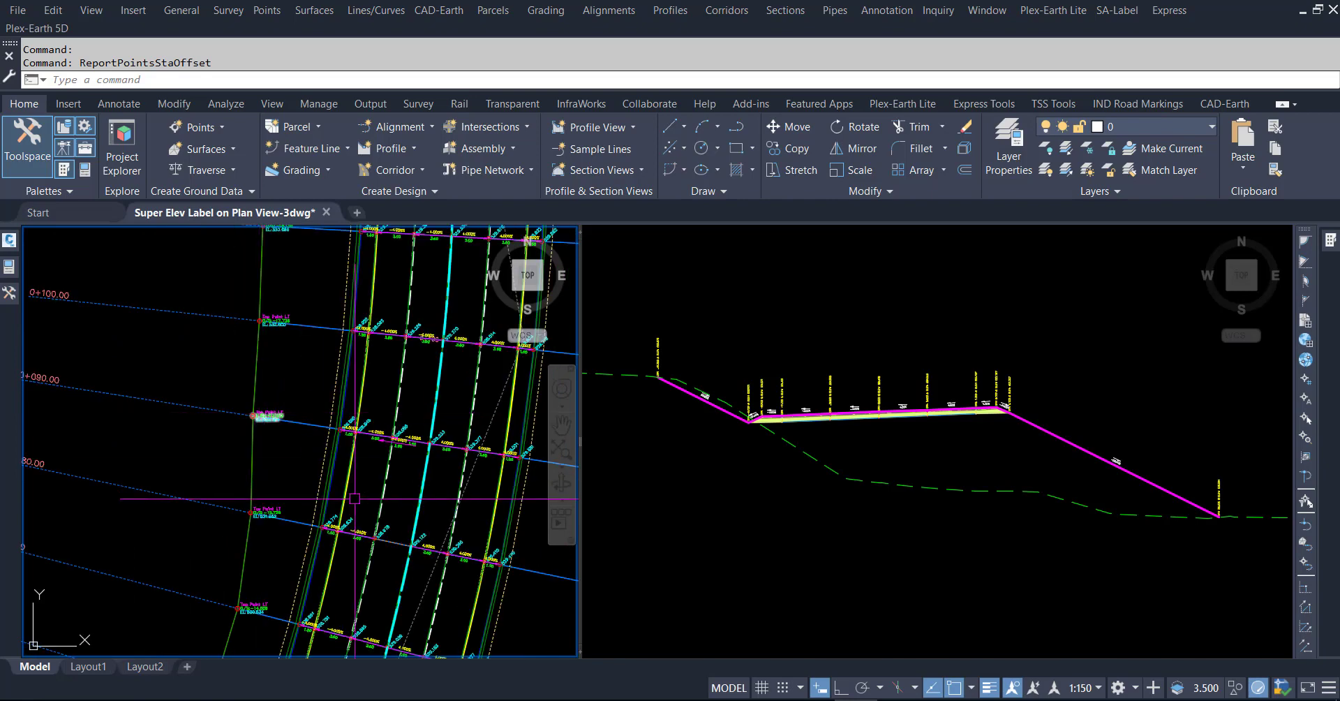
scroll(335, 461, "up", 2)
scroll(317, 435, "down", 2)
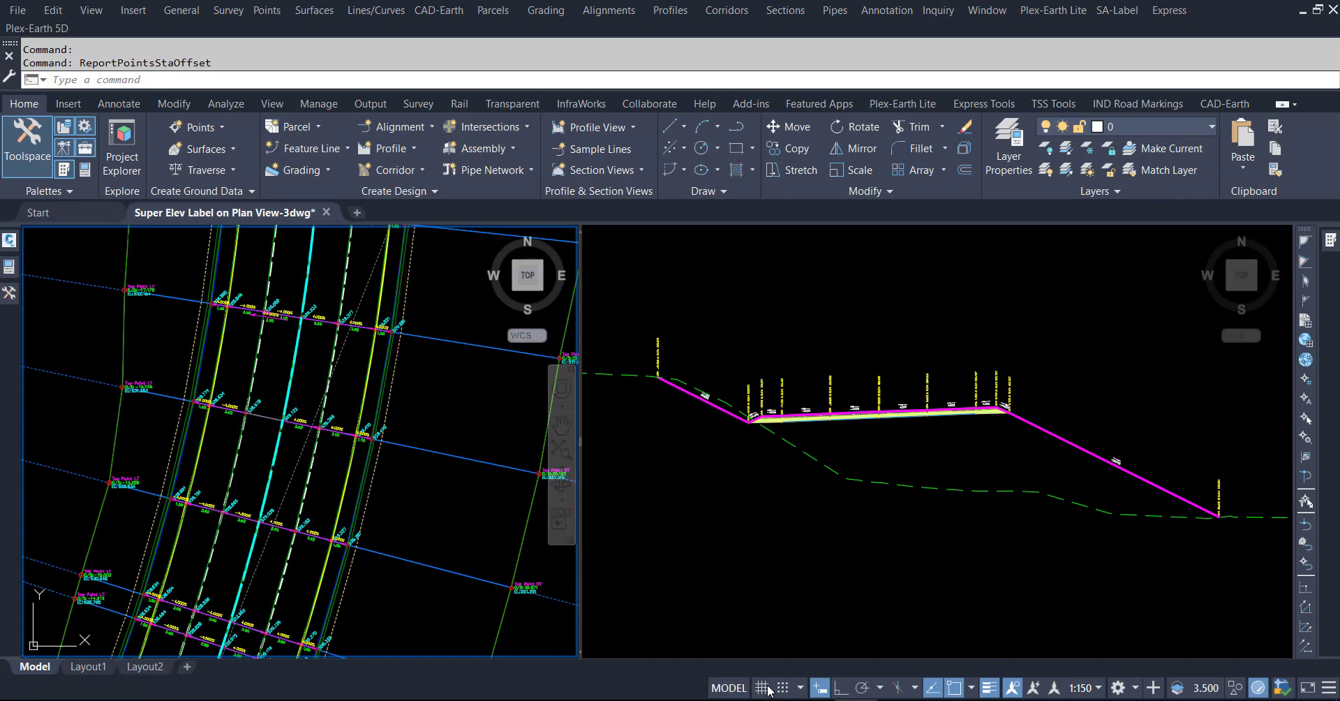
mouse_move(10, 297)
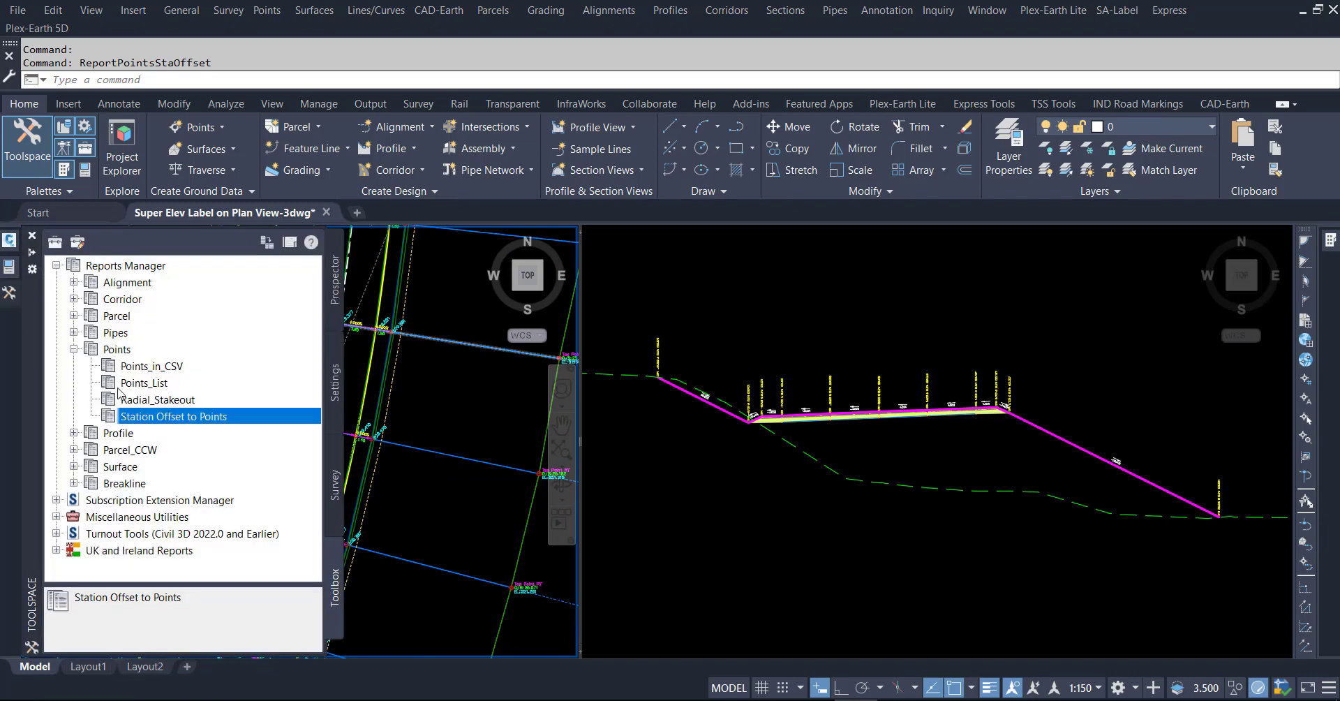
- Execute the Station Offset to Points report, review the point list, and create the report
right_click(147, 417)
left_click(171, 421)
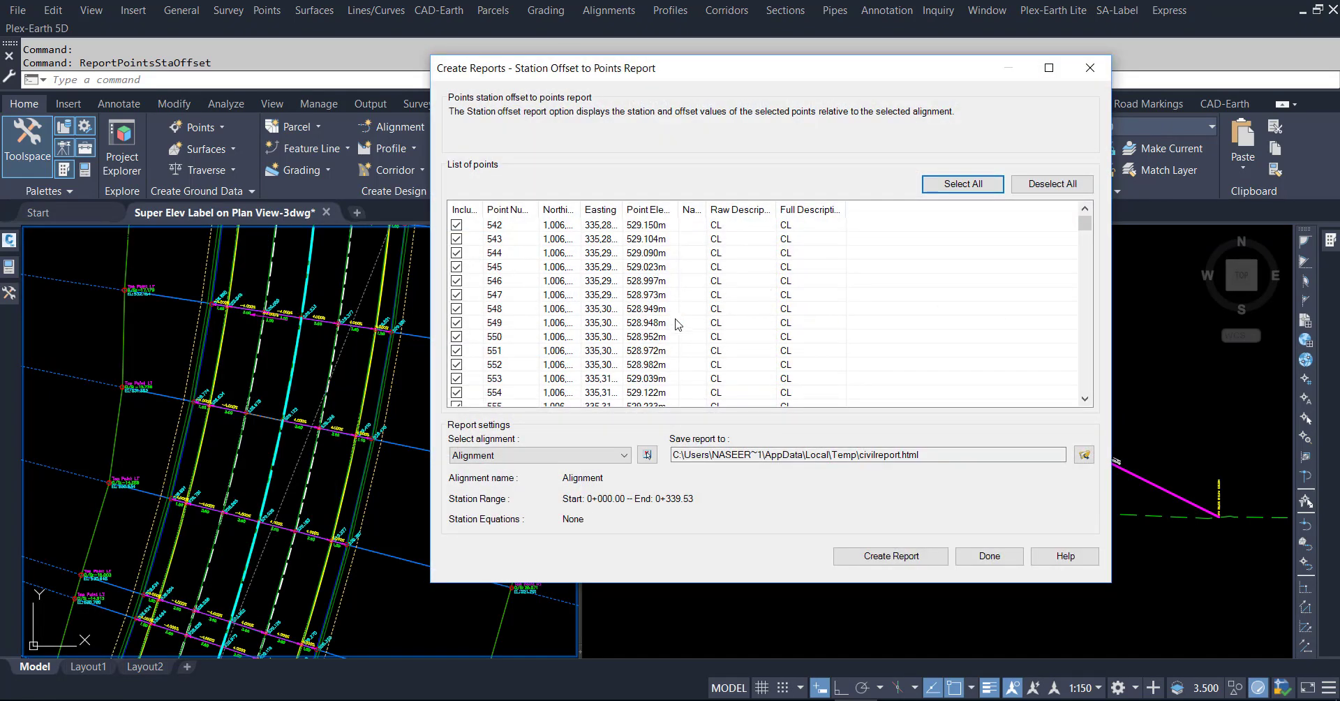
left_click_drag(1084, 223, 1085, 394)
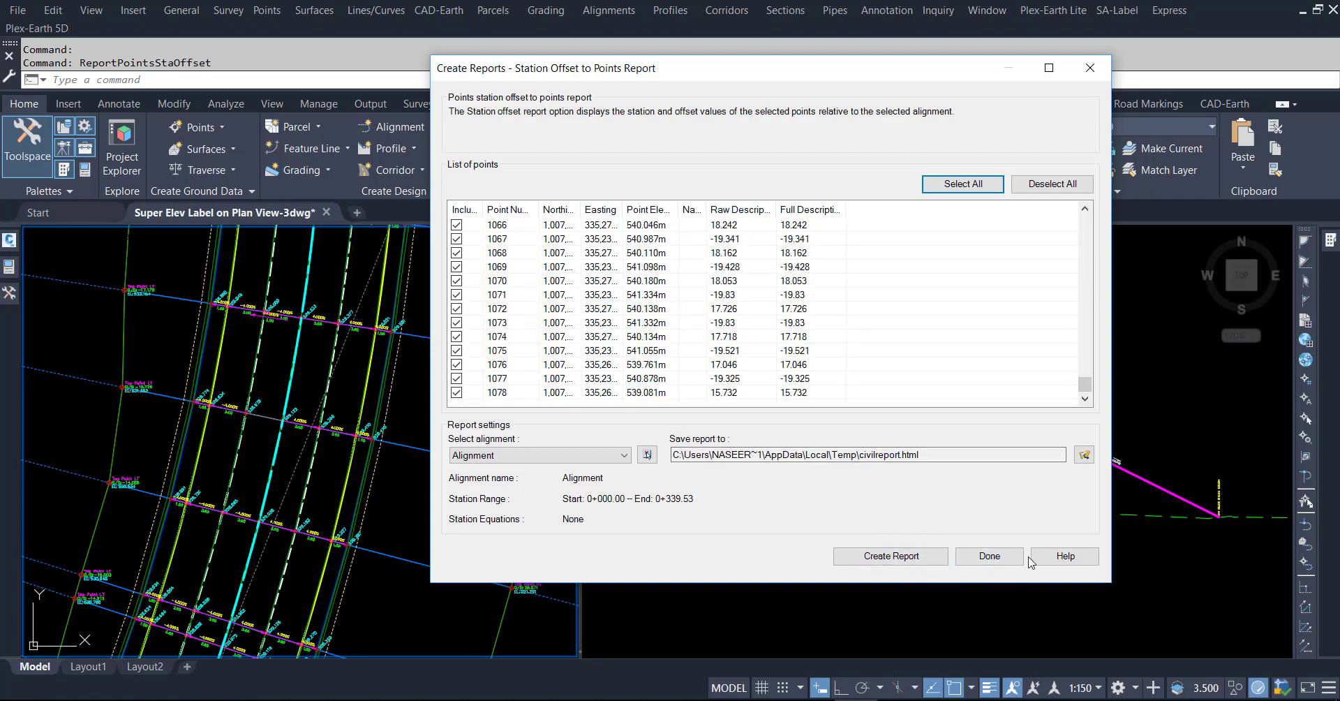
left_click(1088, 68)
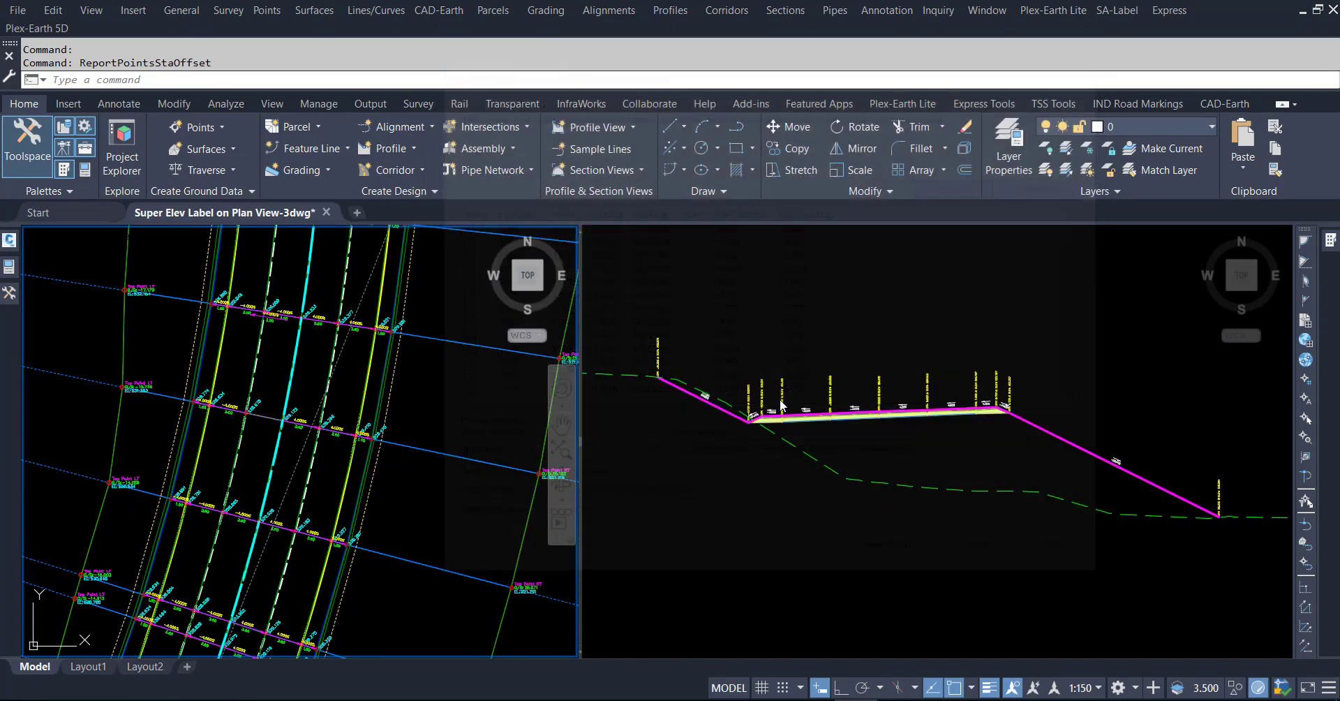
left_click(599, 698)
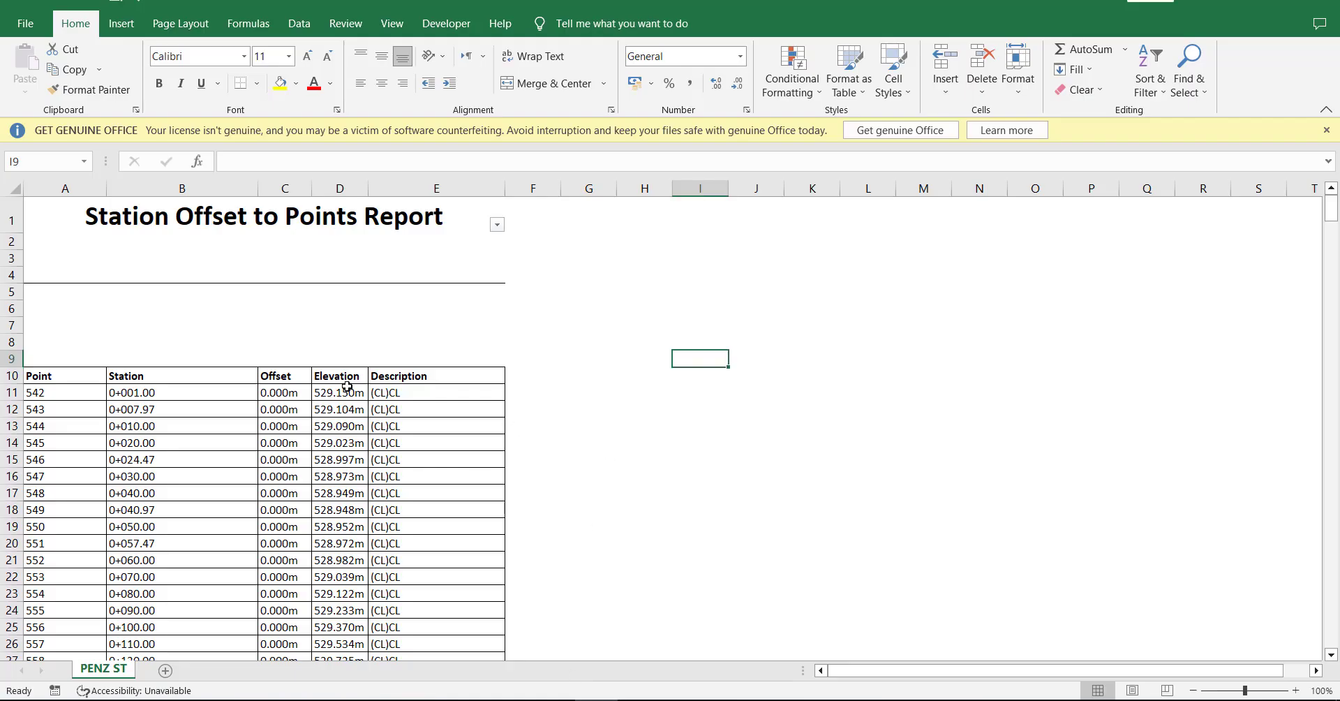
- Filter the report's Description column E down to only the toe point rows
scroll(347, 386, "down", 2)
scroll(338, 399, "up", 2)
left_click(497, 233)
key("ctrl+space")
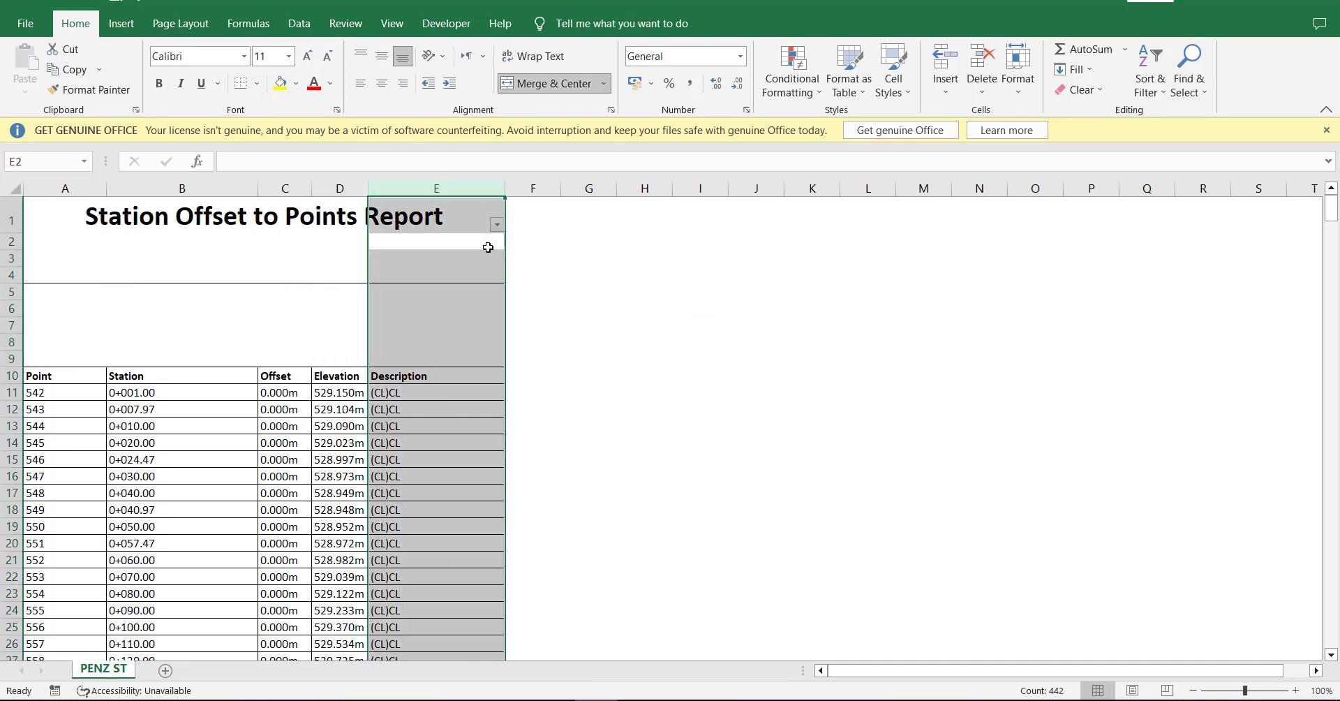
left_click(497, 224)
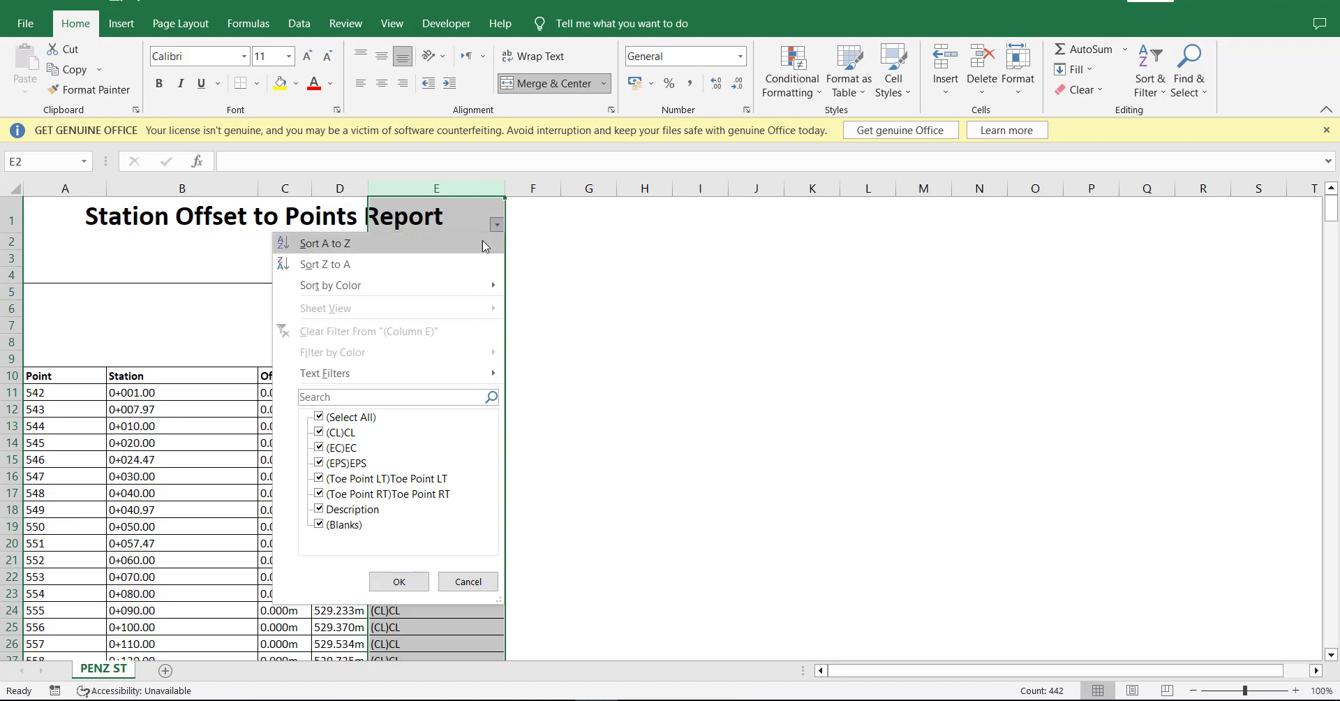
left_click(320, 417)
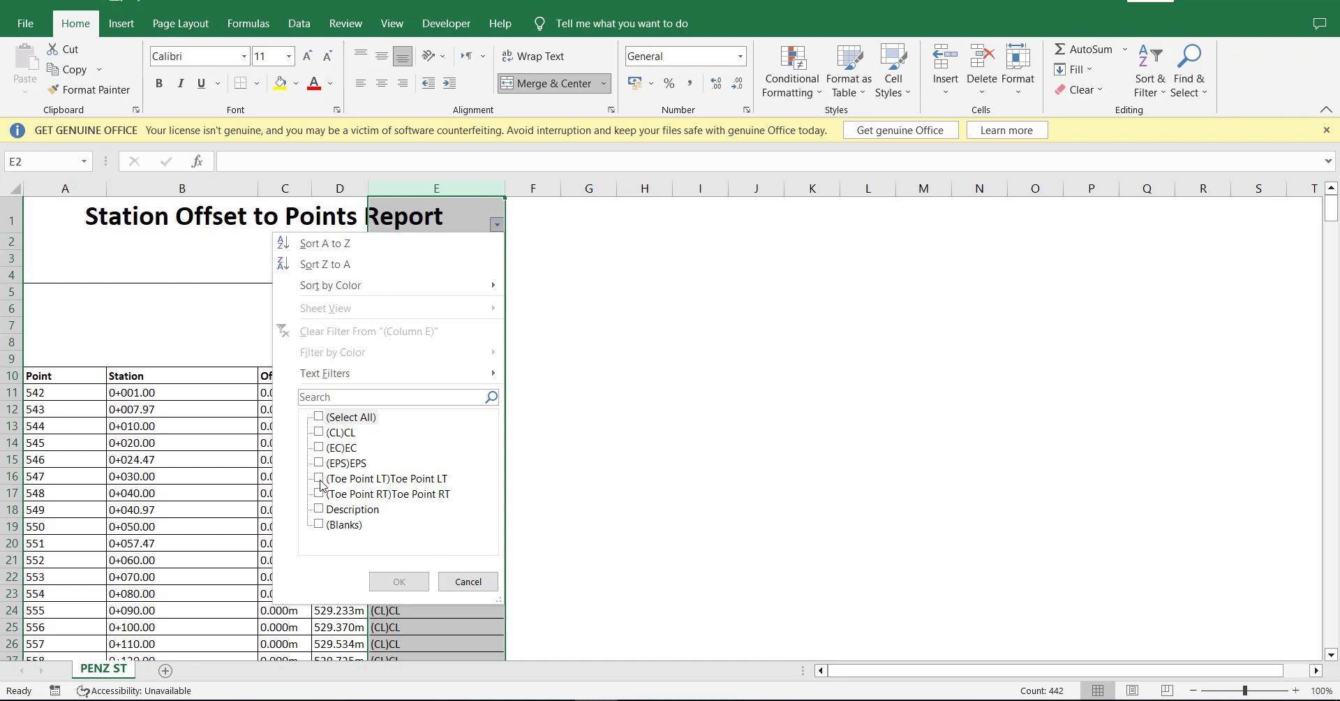
left_click(319, 479)
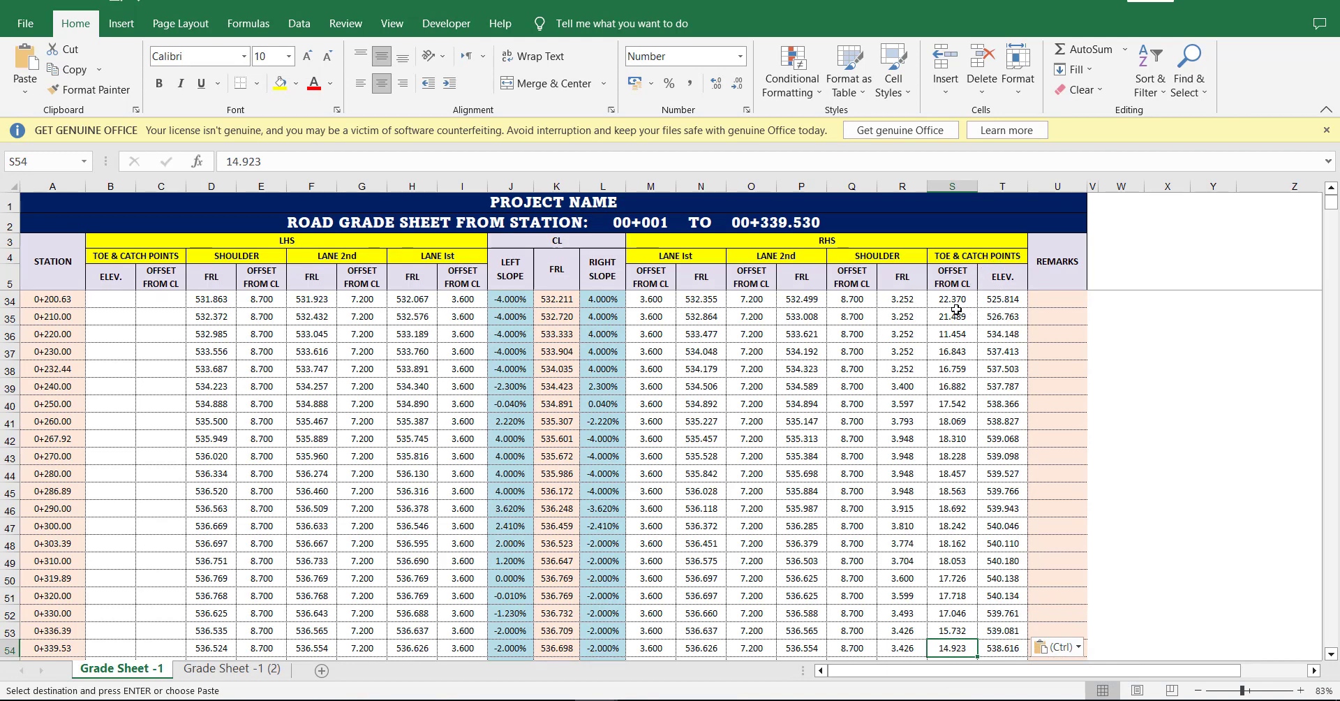
- Check the pasted RHS toe values in cells S45 and T34, then return to the PENZ ST workbook
left_click(950, 492)
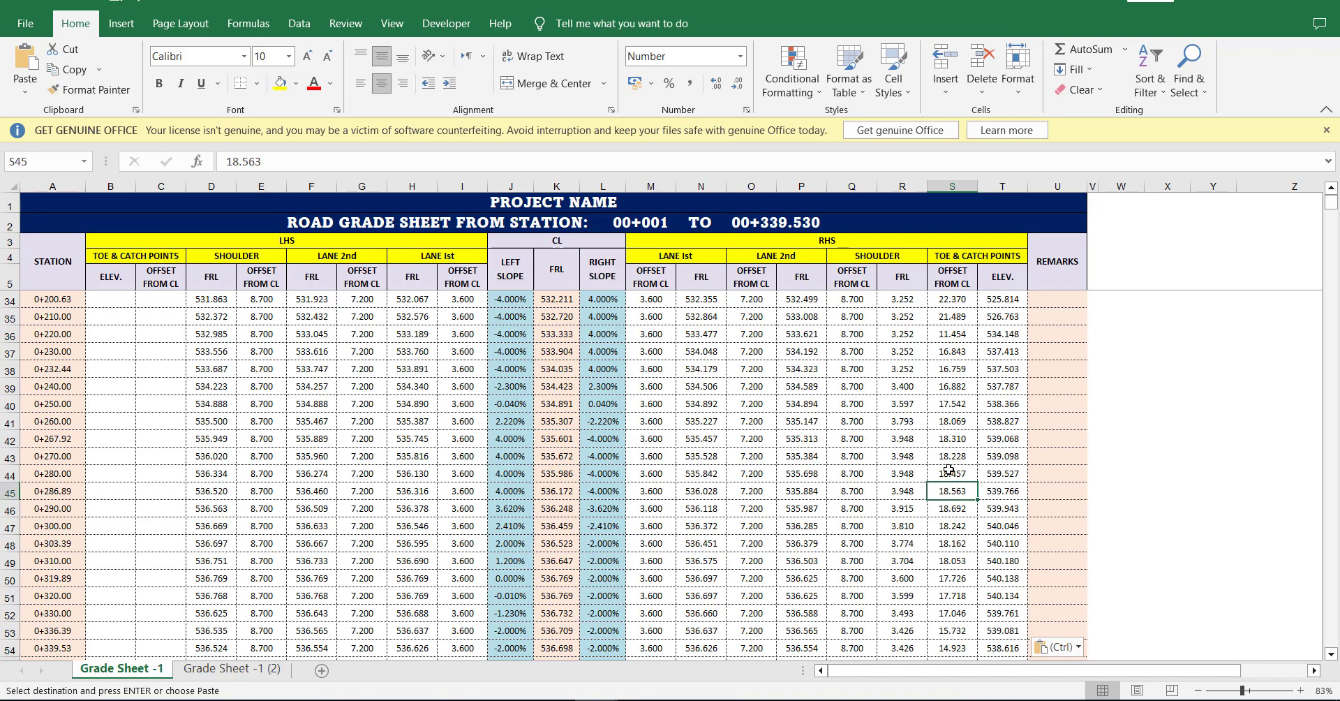
left_click(1000, 300)
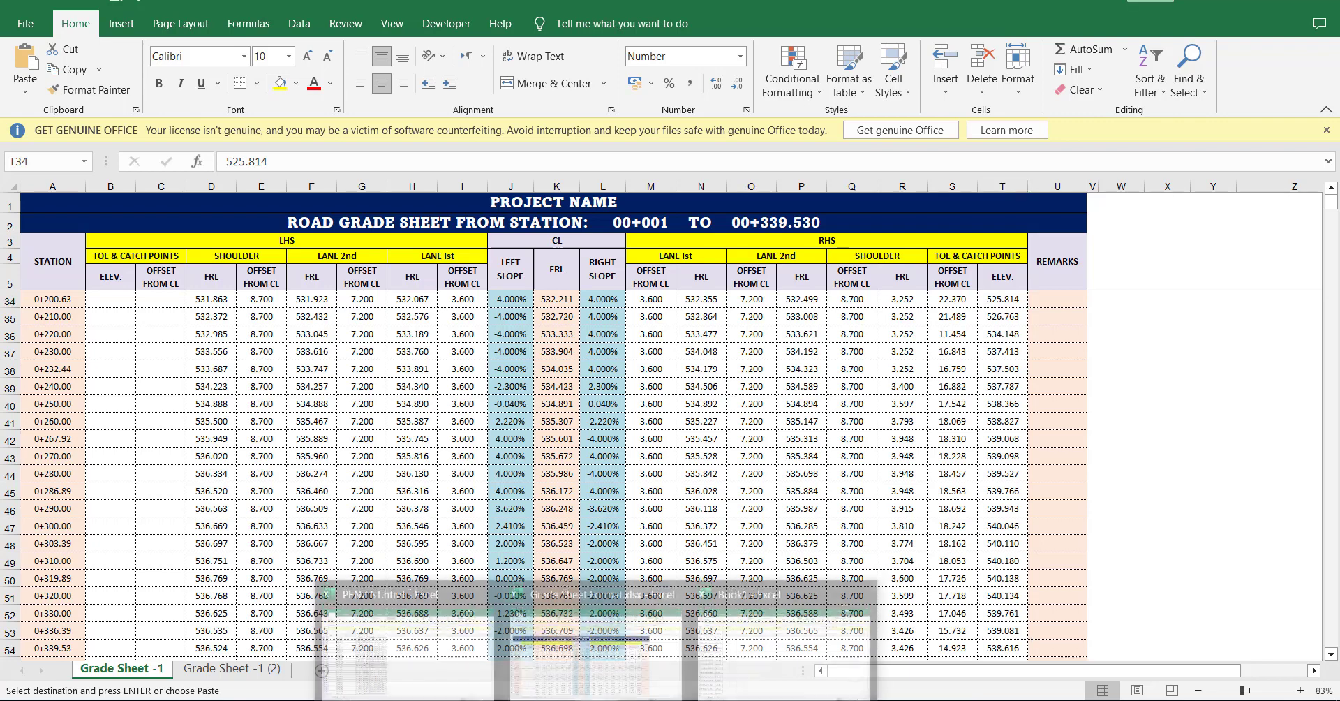
left_click(408, 628)
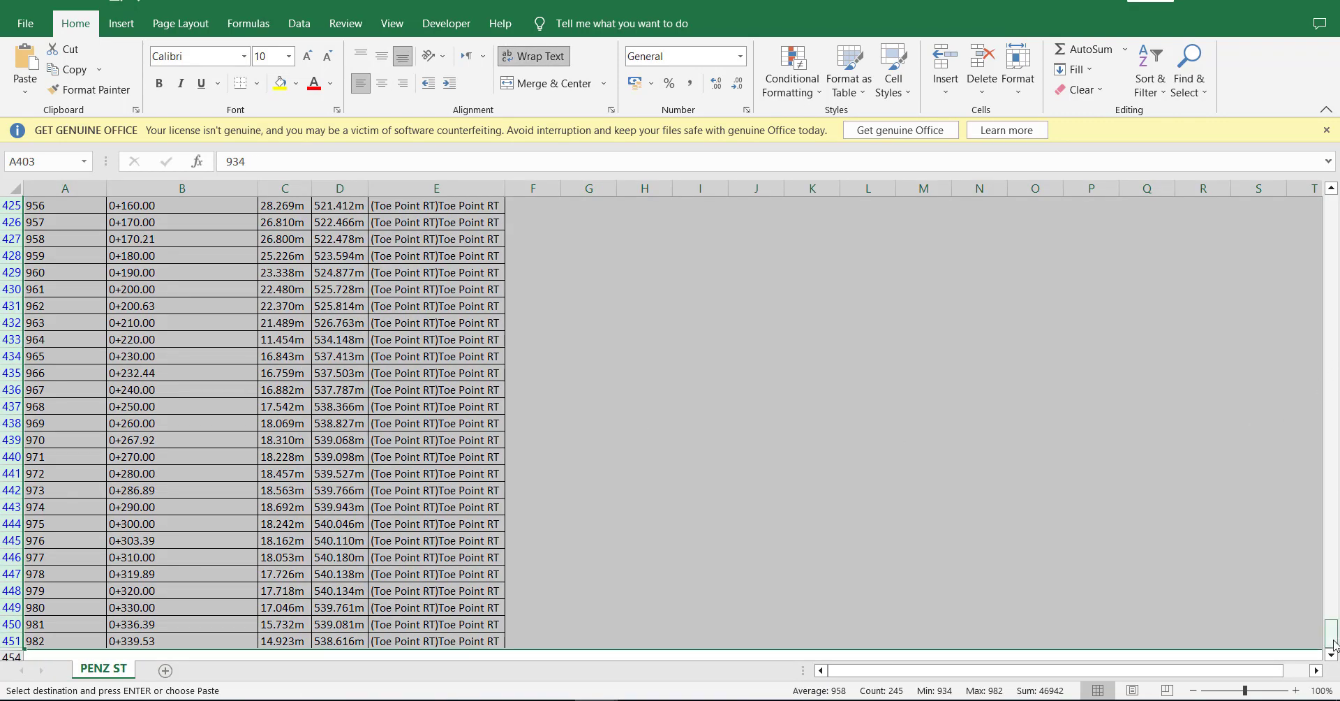
- Change the Description filter from Toe Point RT to Toe Point LT
left_click_drag(1334, 628, 1332, 209)
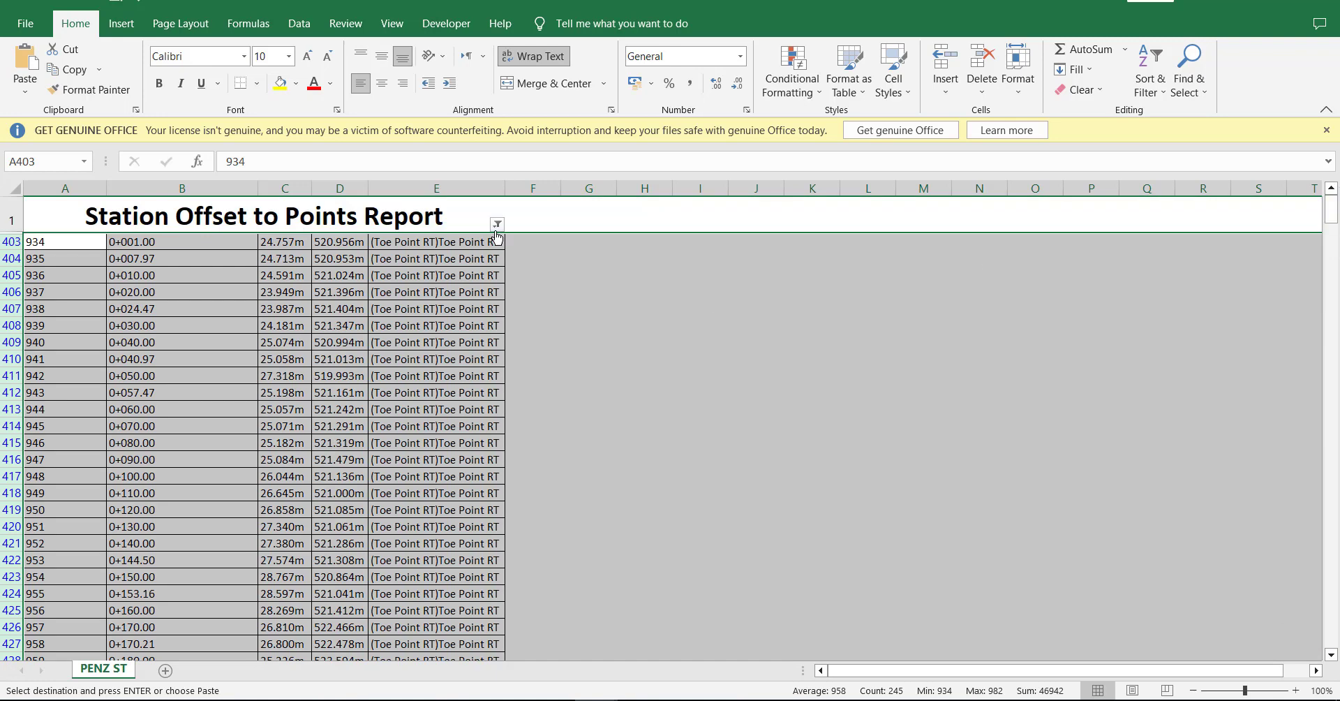
left_click(497, 224)
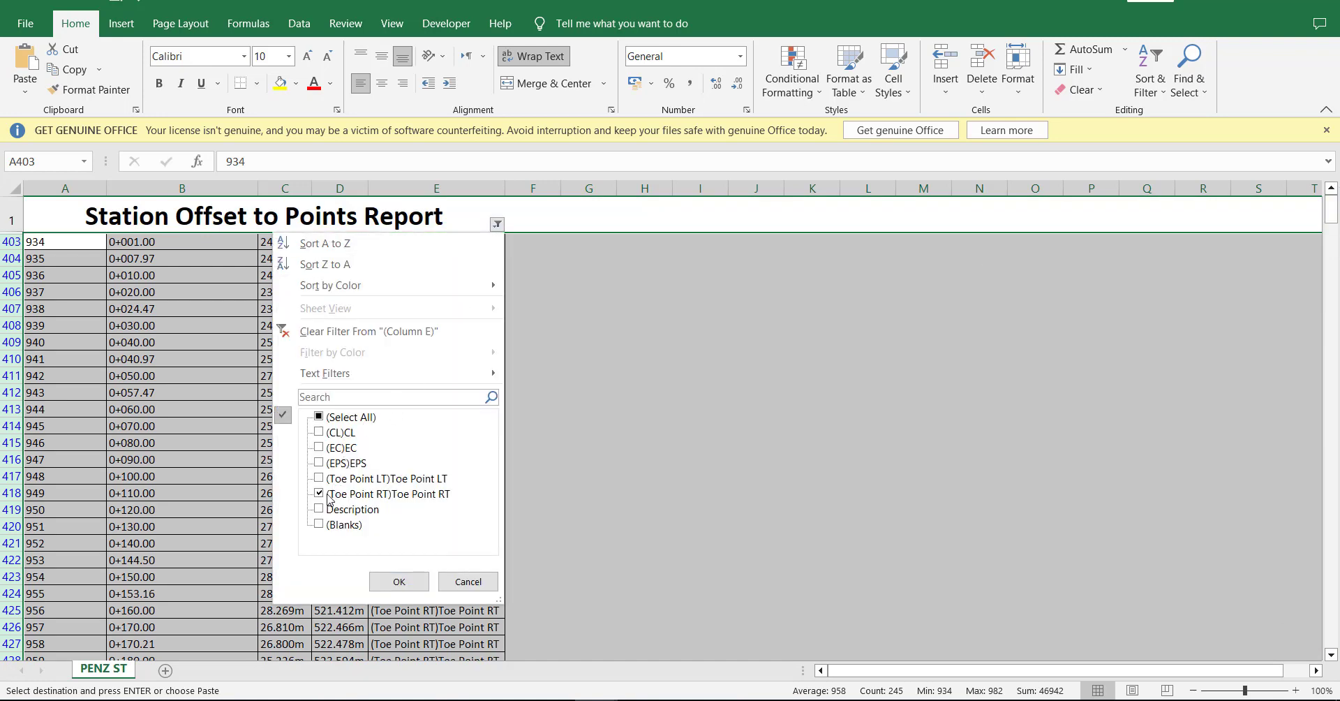
left_click(328, 494)
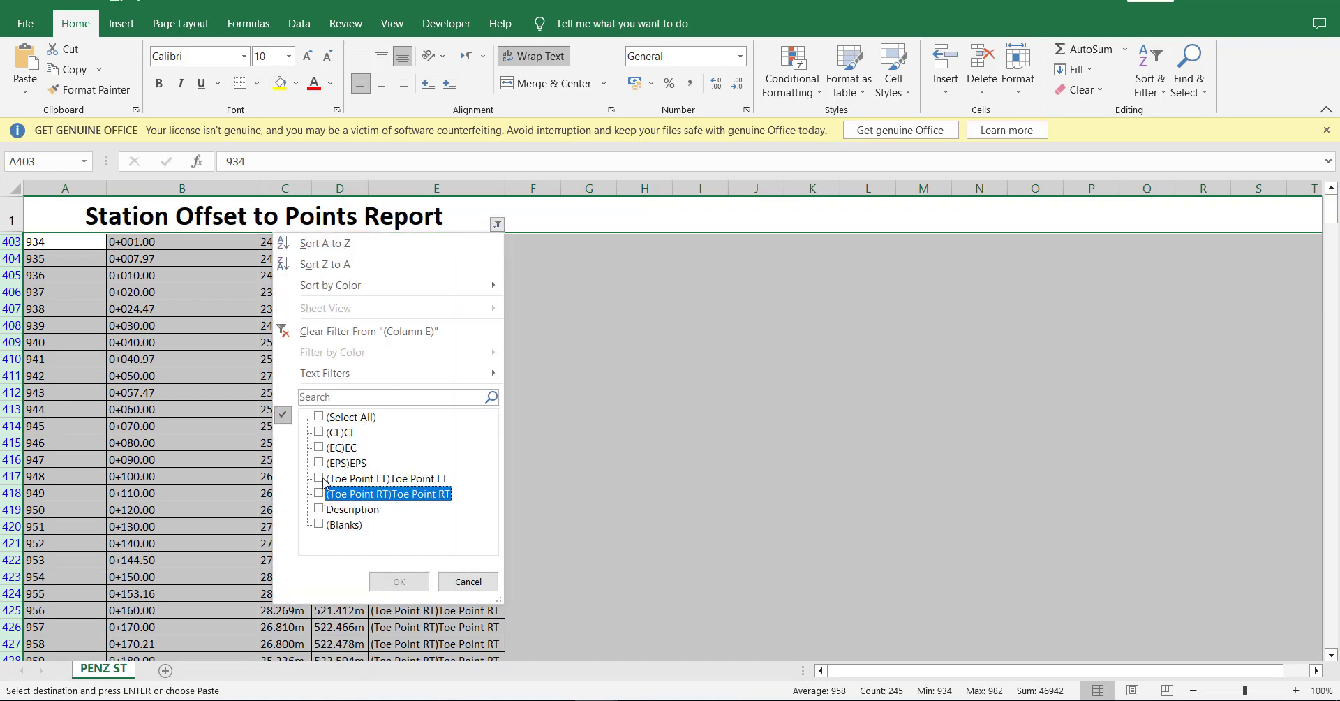
left_click(326, 481)
left_click(386, 582)
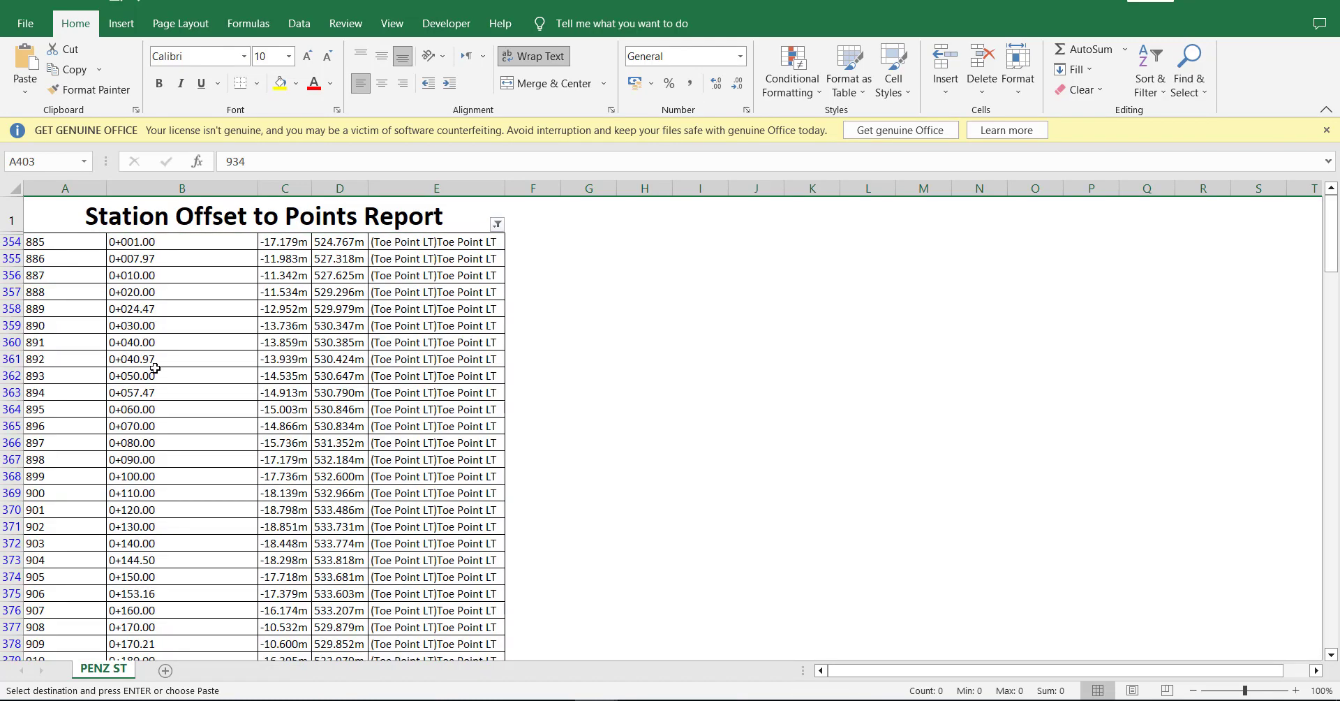
- Copy the Toe Point LT rows and paste them as values into a new blank workbook
left_click(15, 240)
key("ctrl+shift+Down")
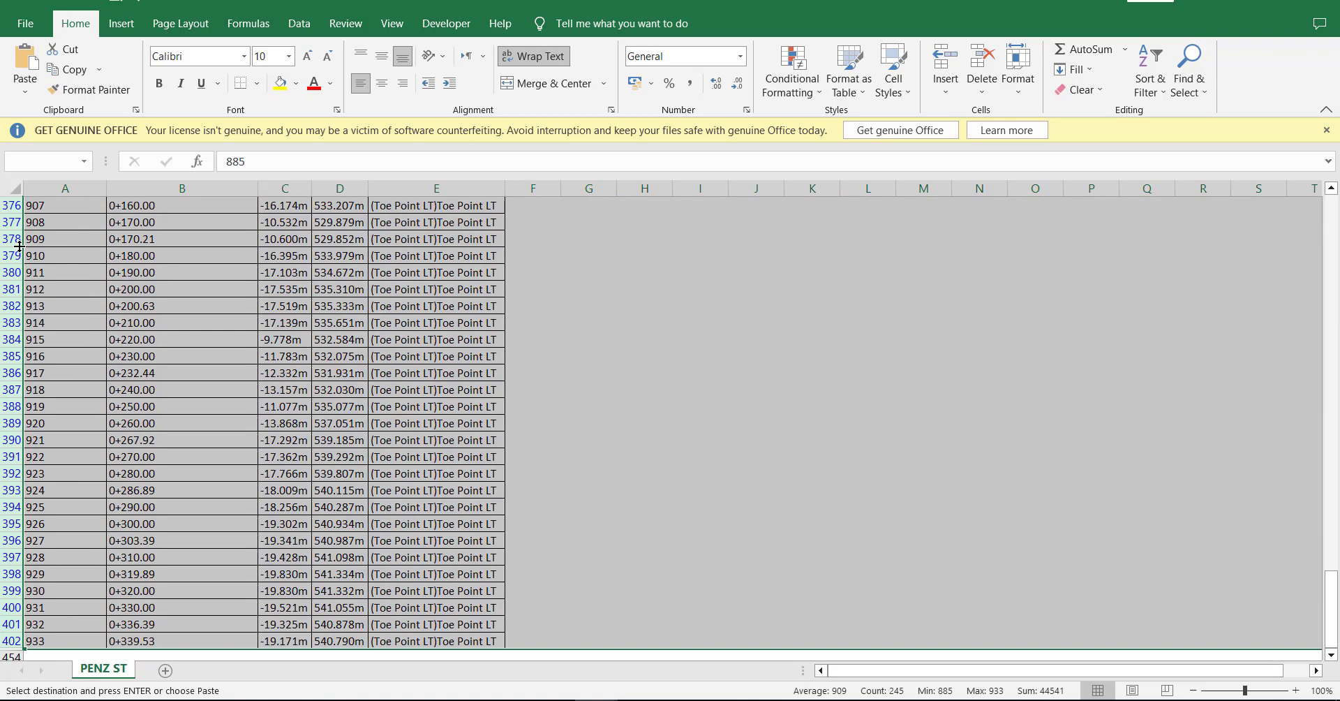
right_click(16, 246)
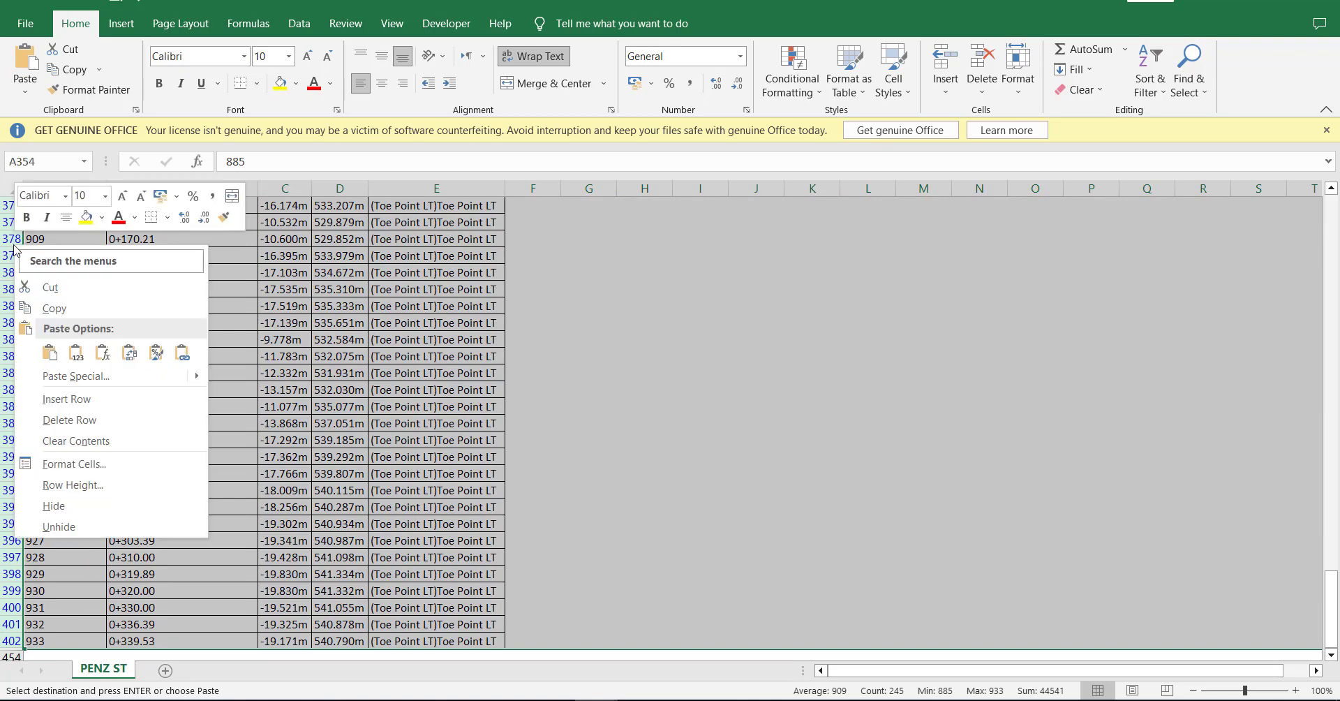
left_click(54, 309)
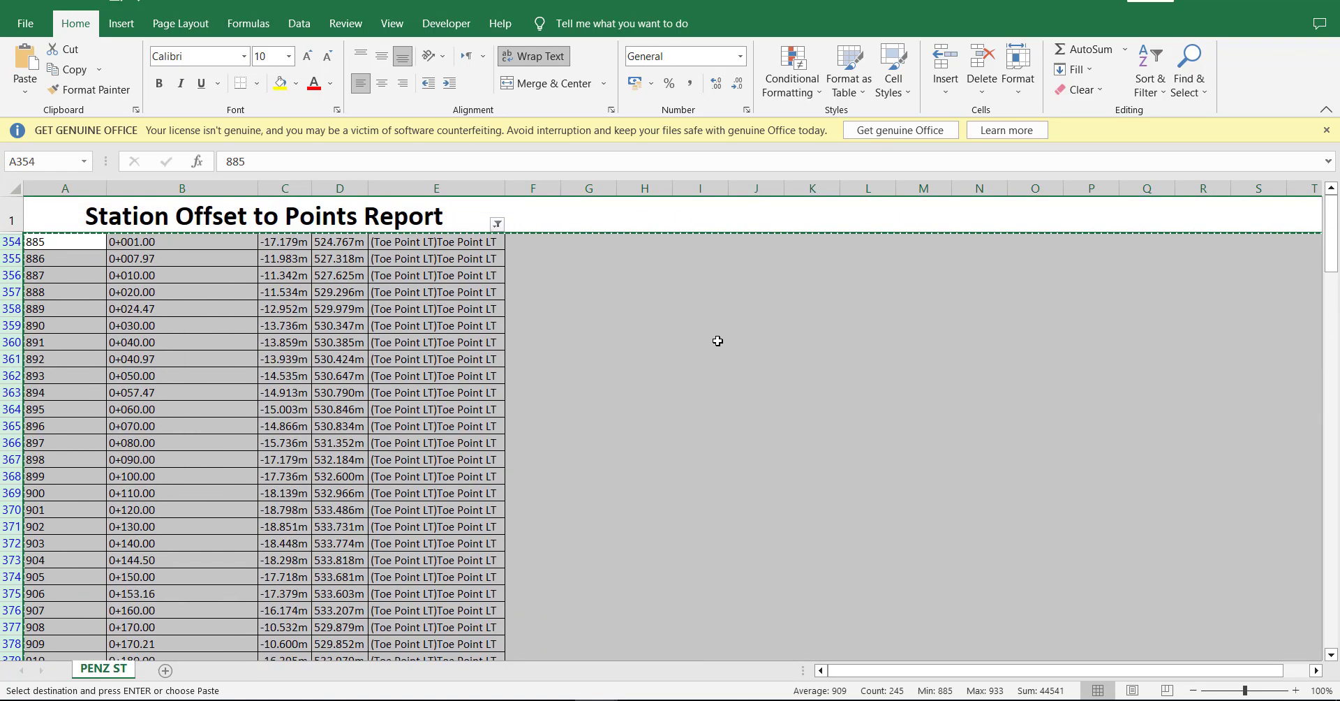
key("ctrl+n")
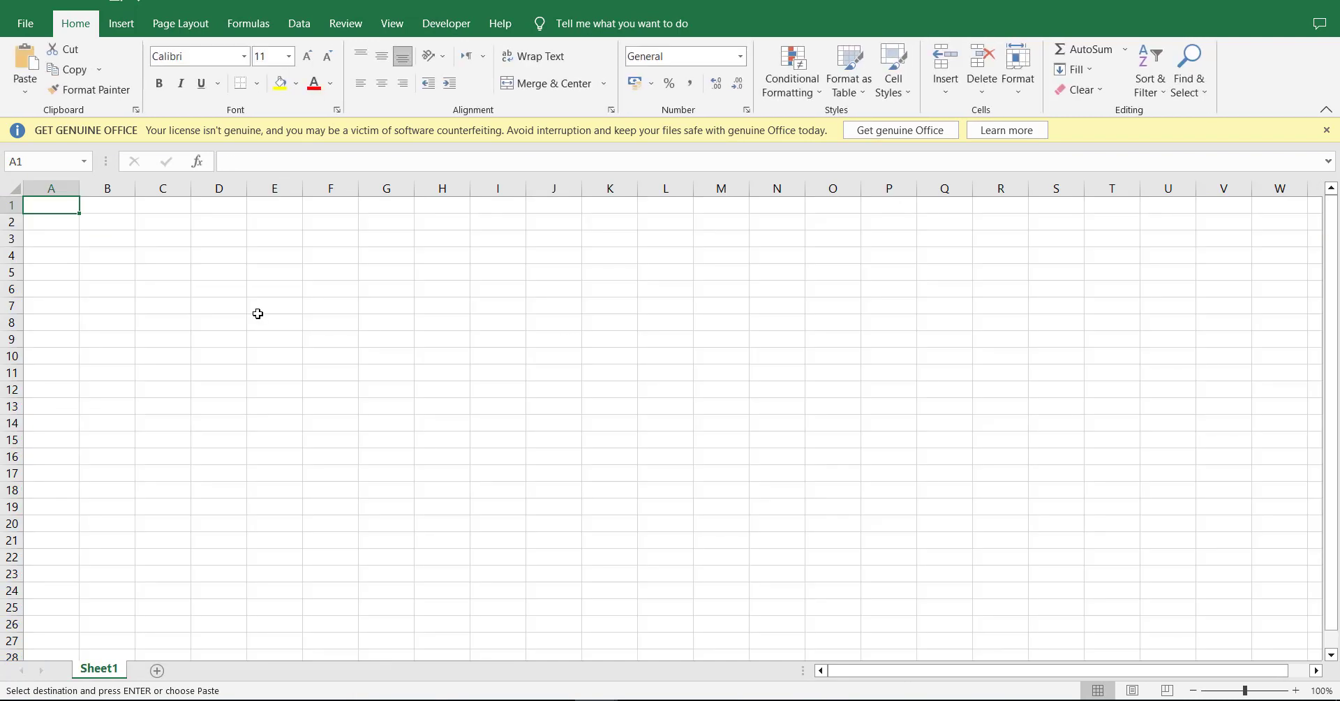
right_click(55, 206)
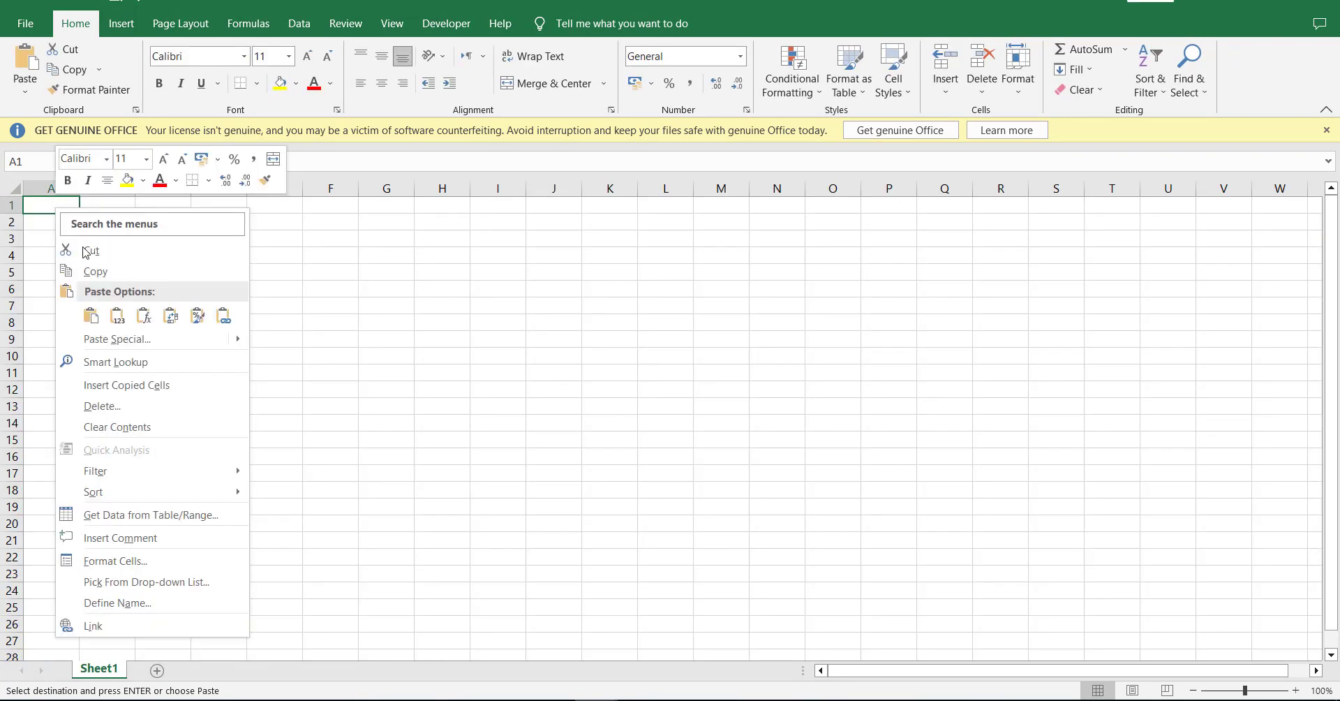
left_click(110, 315)
left_click(384, 389)
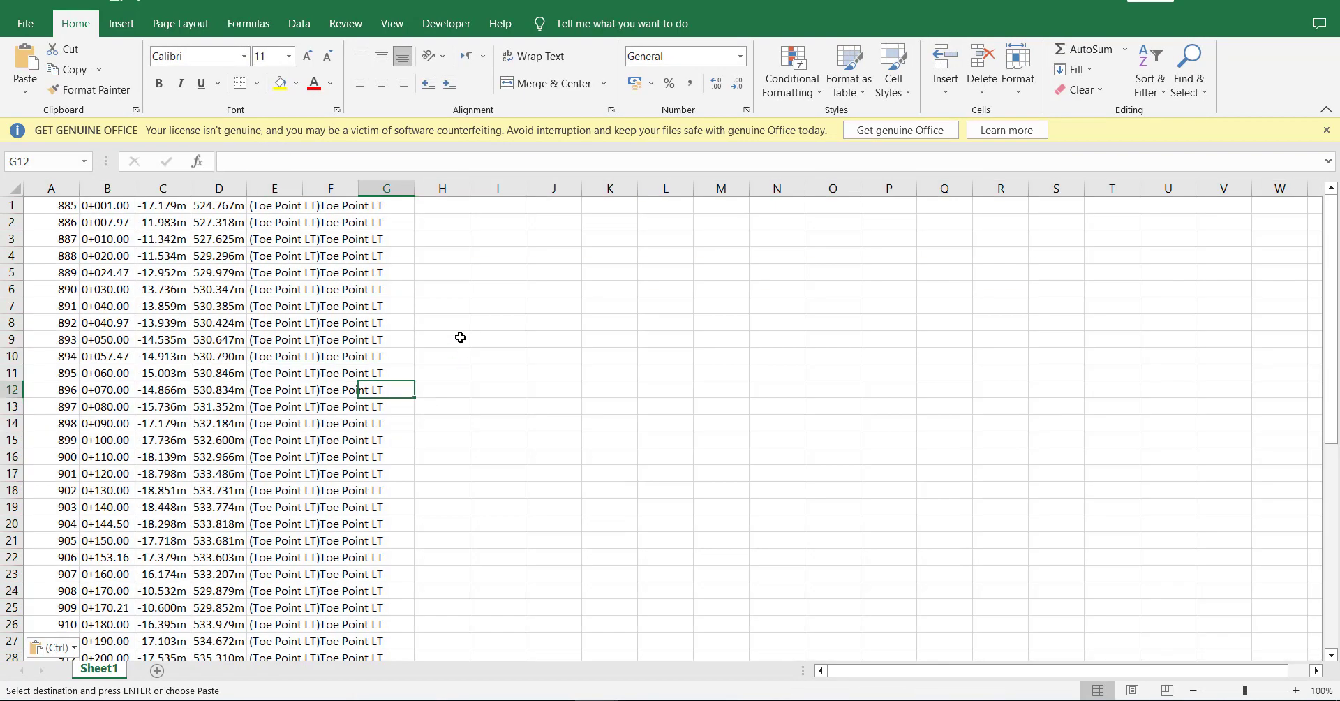
- Clear the description column E and delete columns A:B holding point numbers and stations
left_click(284, 187)
key("Delete")
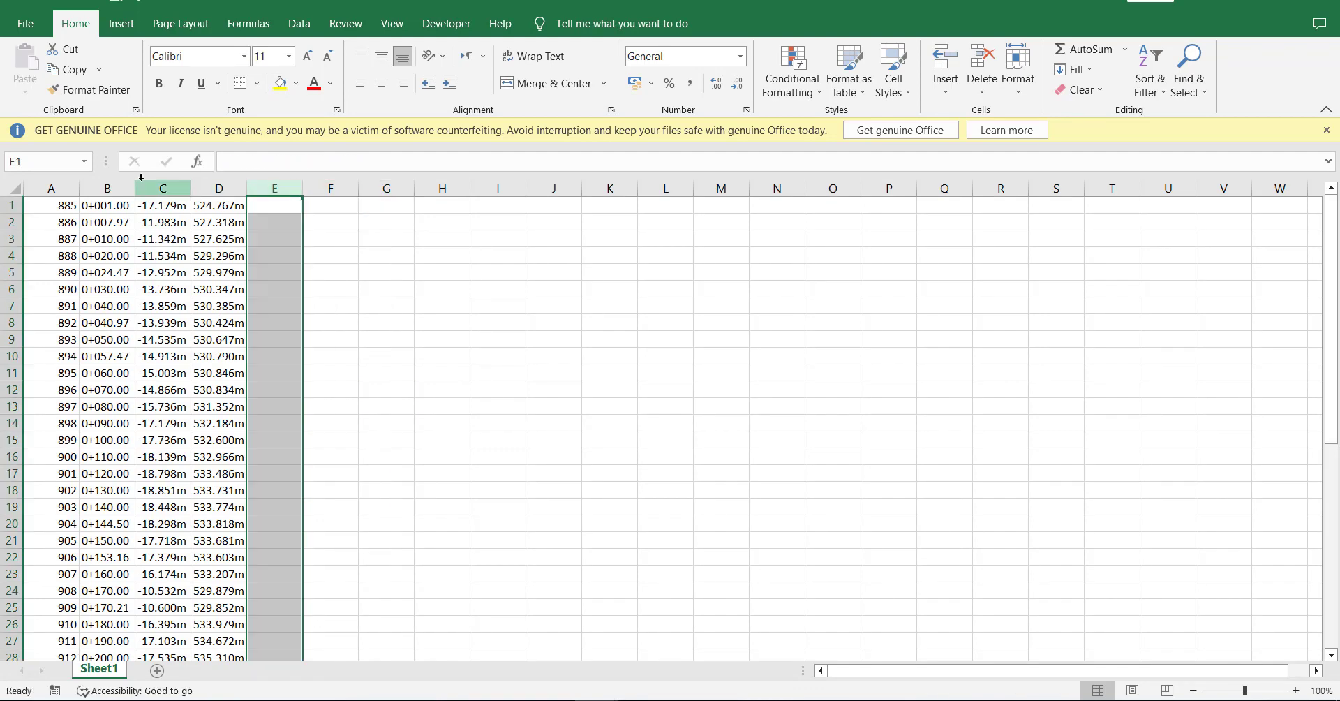
left_click_drag(112, 190, 45, 186)
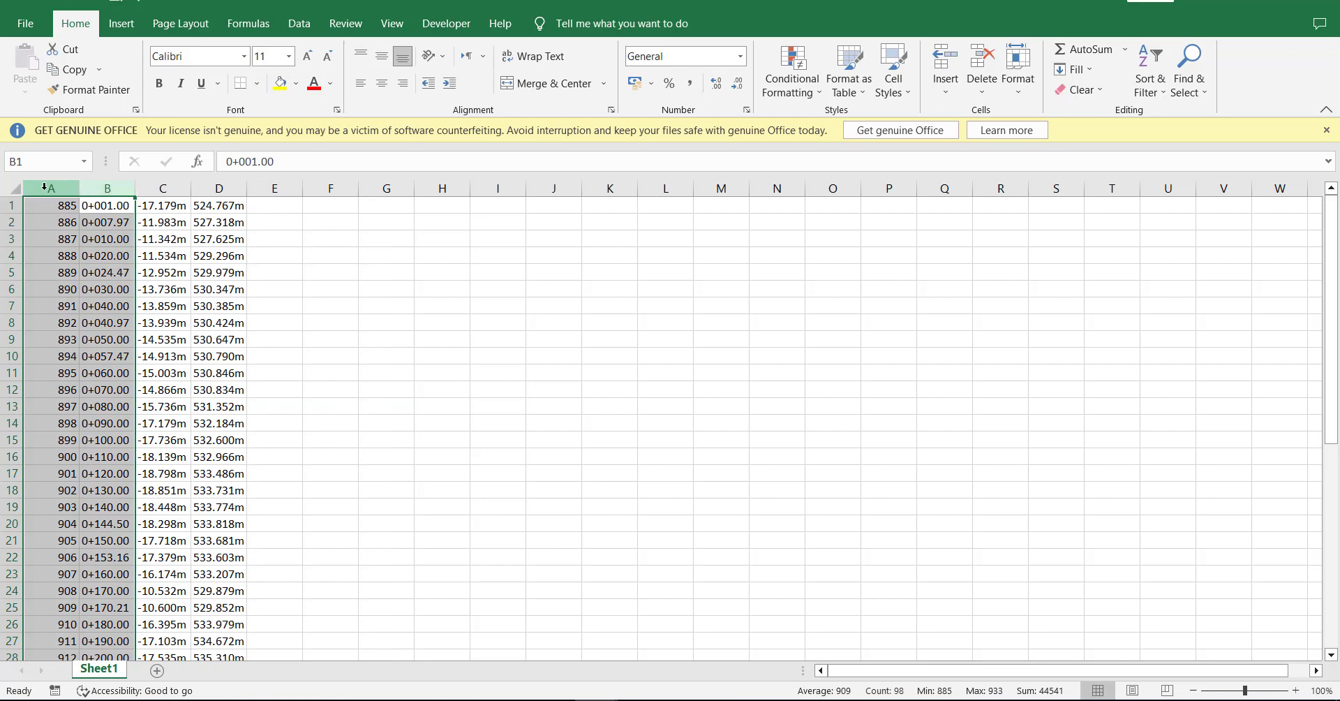
key("ctrl+minus")
left_click(254, 305)
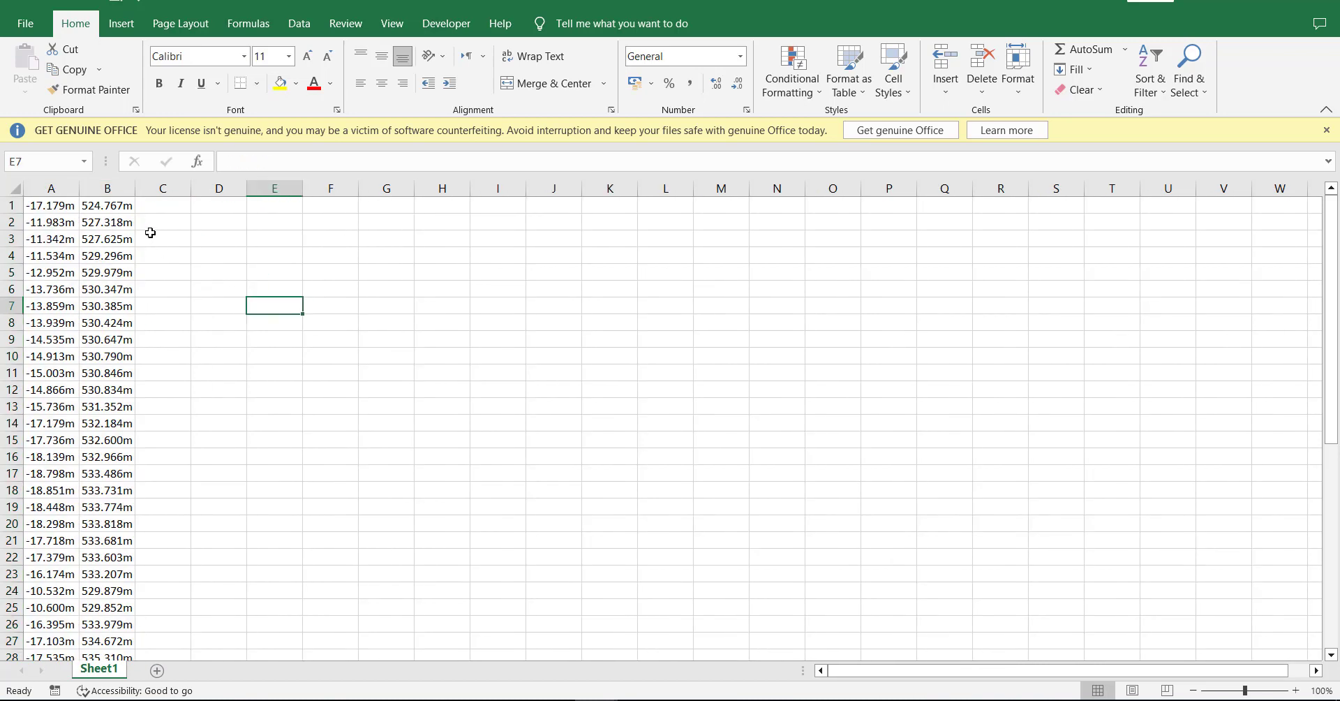
key("ctrl+a")
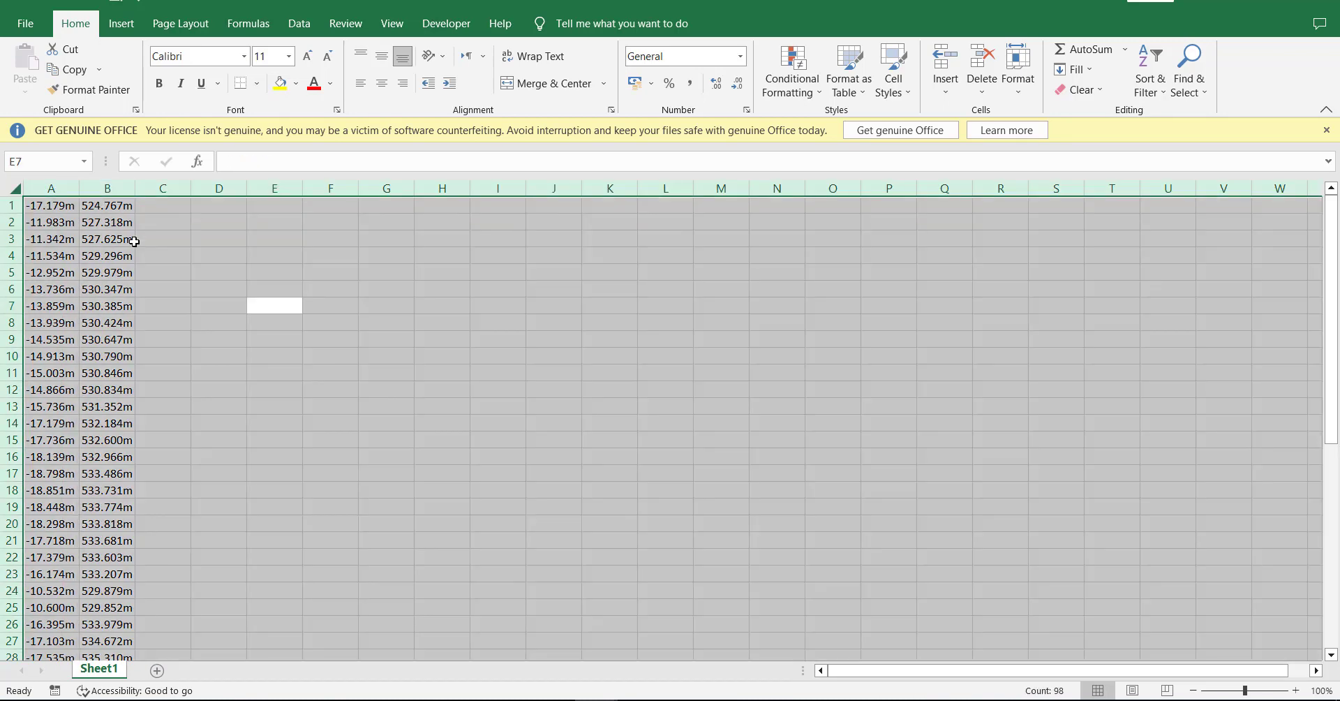
key("ctrl+f")
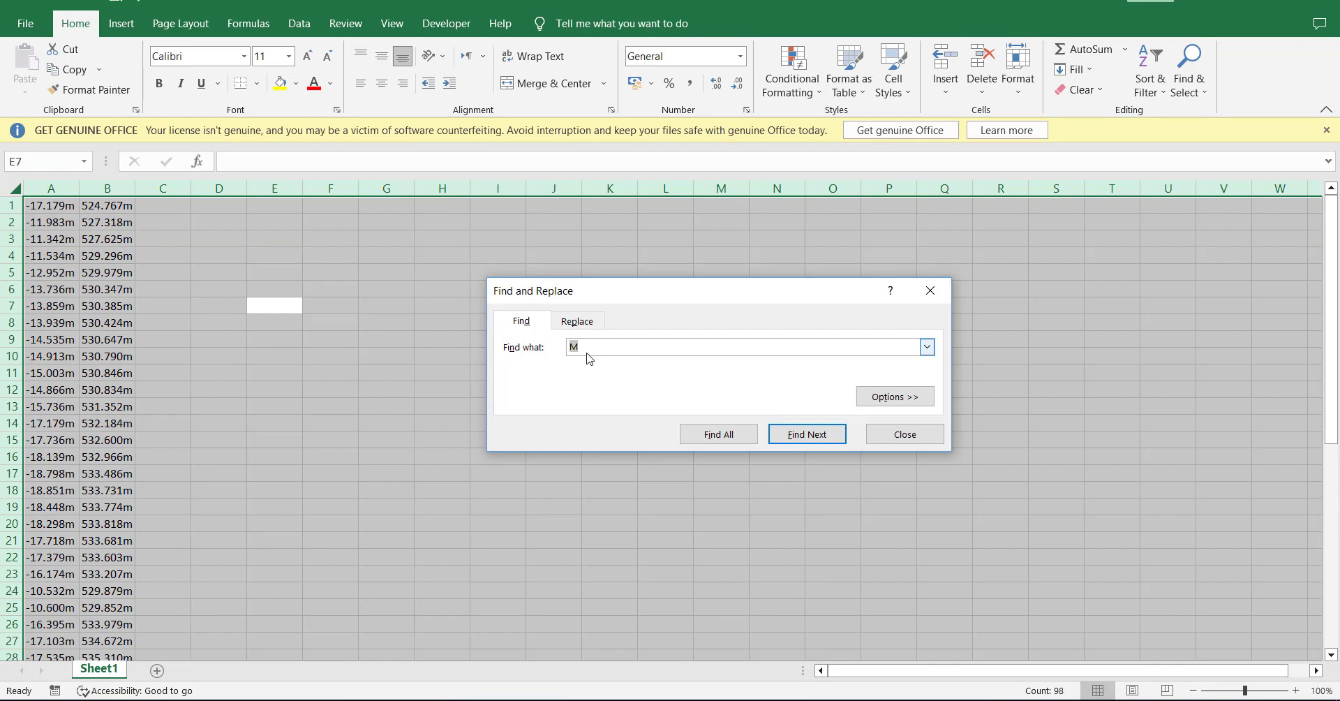
- Replace all 98 'm' suffixes with nothing, leaving values like -17.179 and 524.767
left_click(577, 321)
left_click(551, 437)
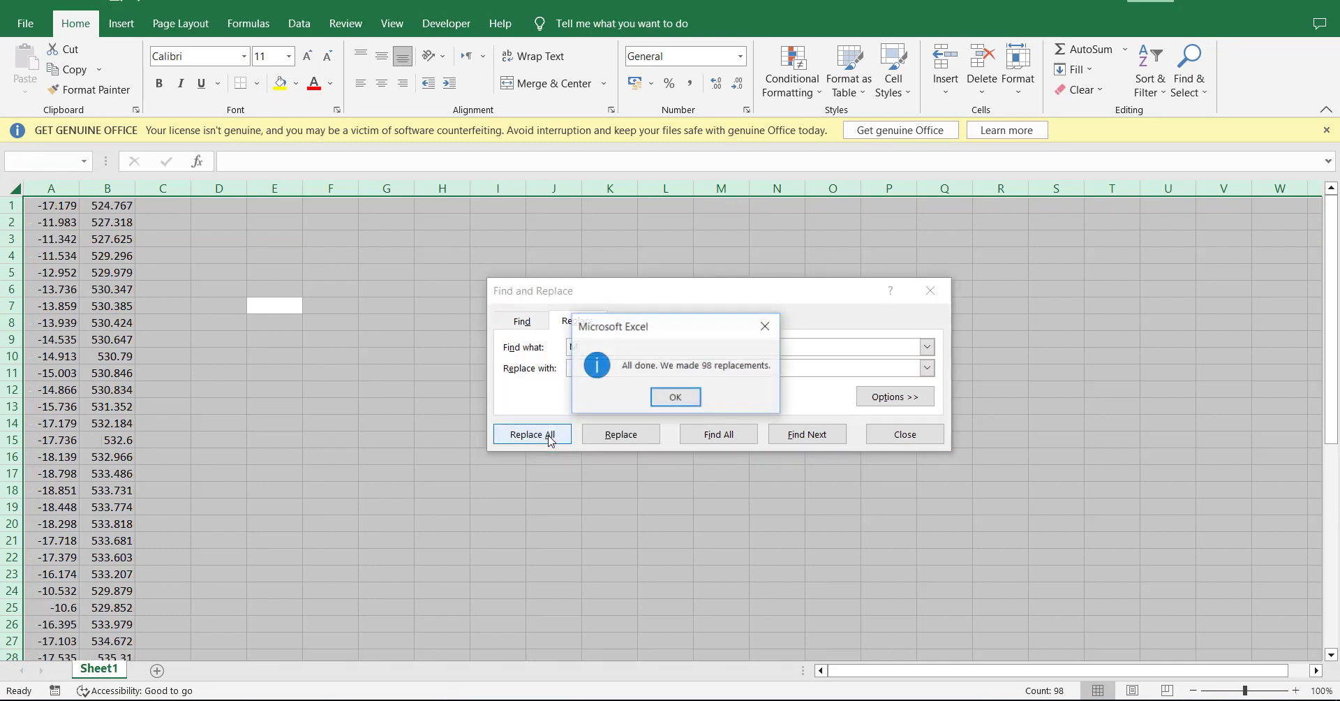
left_click(675, 396)
left_click(905, 435)
left_click_drag(386, 372, 419, 384)
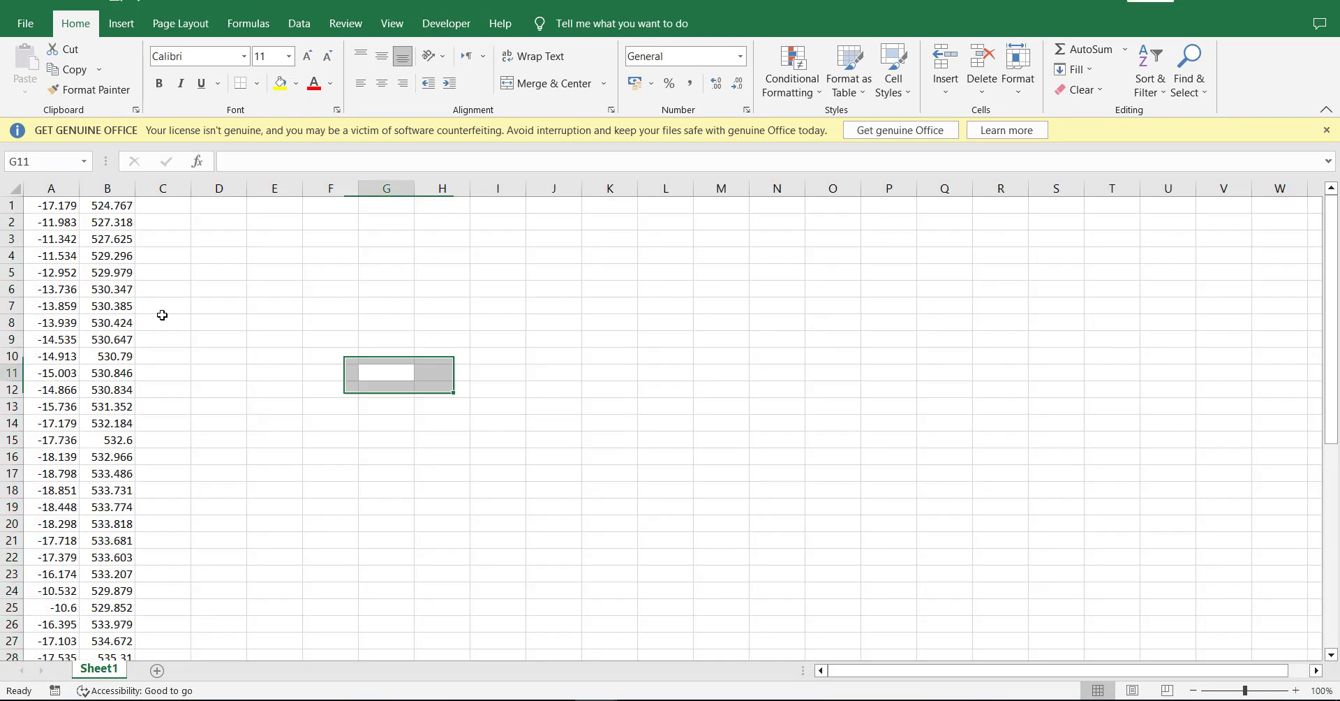
left_click(76, 203)
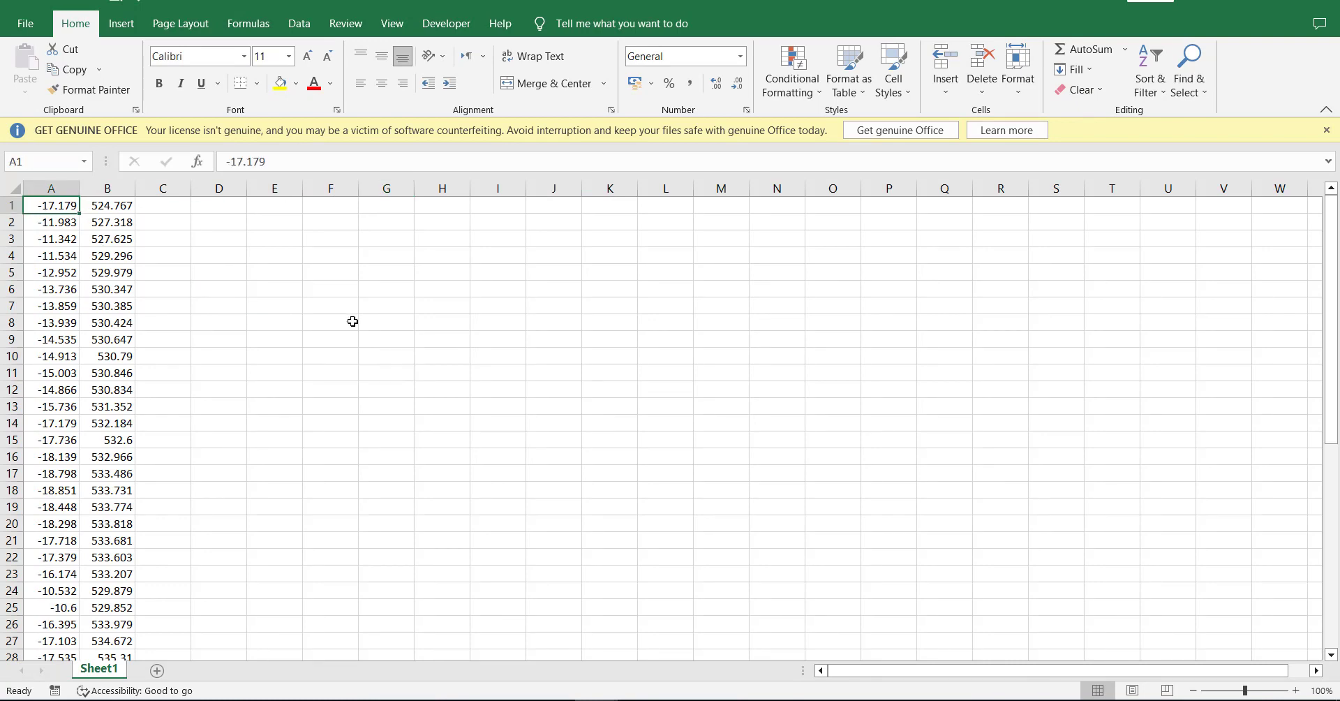
- Copy the 49 Toe Point LT offset values from column A
key("ctrl+shift+Down")
right_click(60, 320)
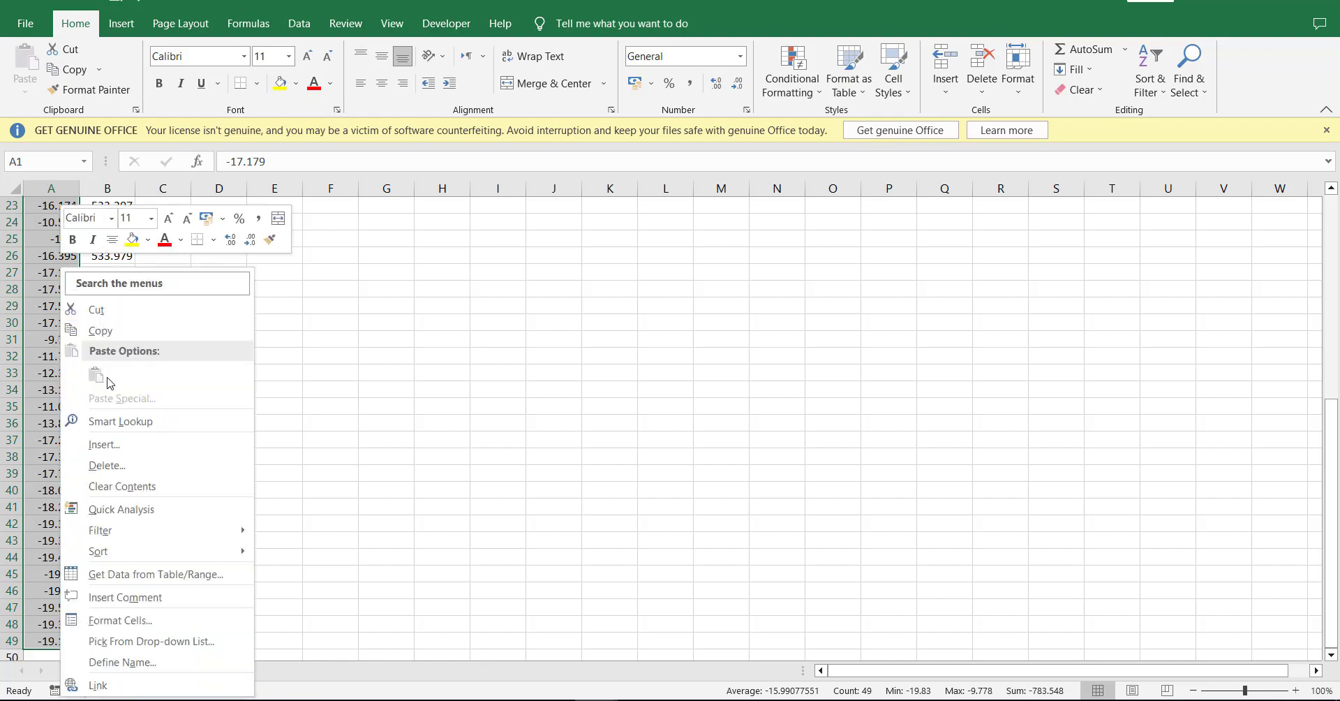
left_click(105, 336)
scroll(313, 468, "up", 4)
scroll(312, 468, "up", 3)
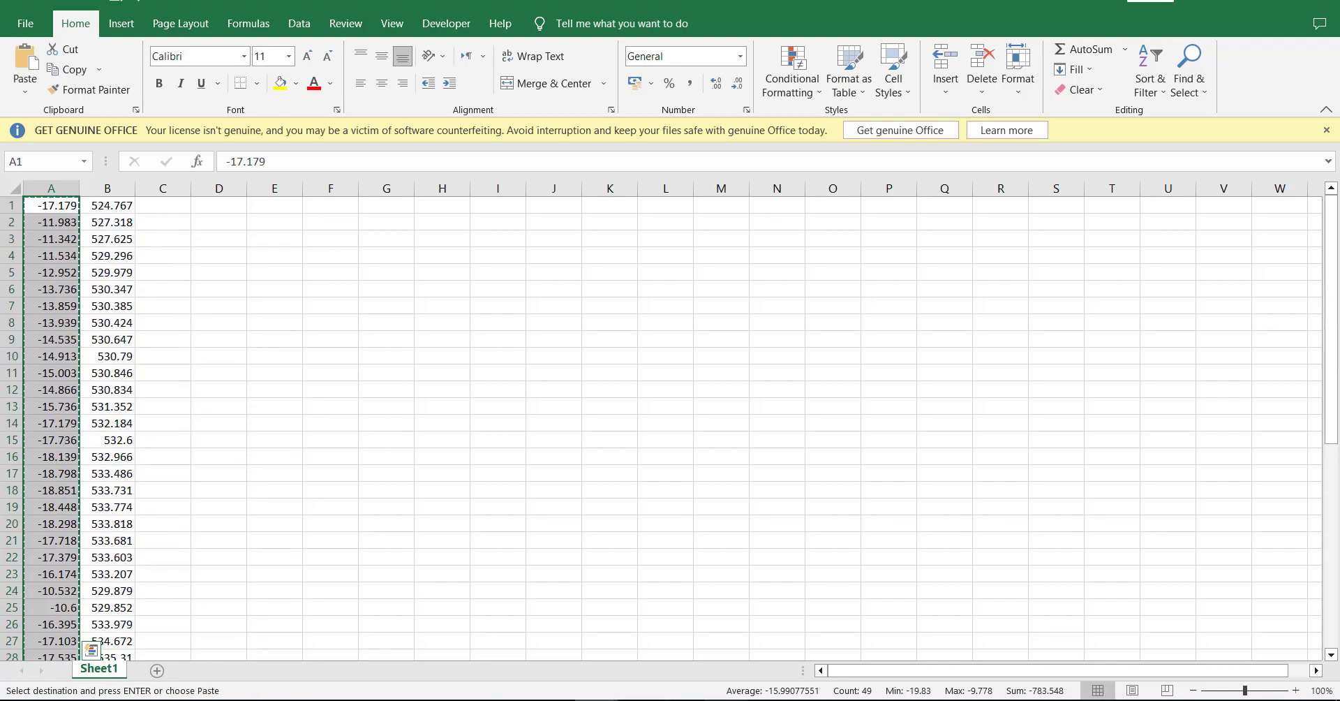
mouse_move(595, 694)
- Paste the offsets as values into the grade sheet's LHS toe offset column starting at C6
left_click(502, 642)
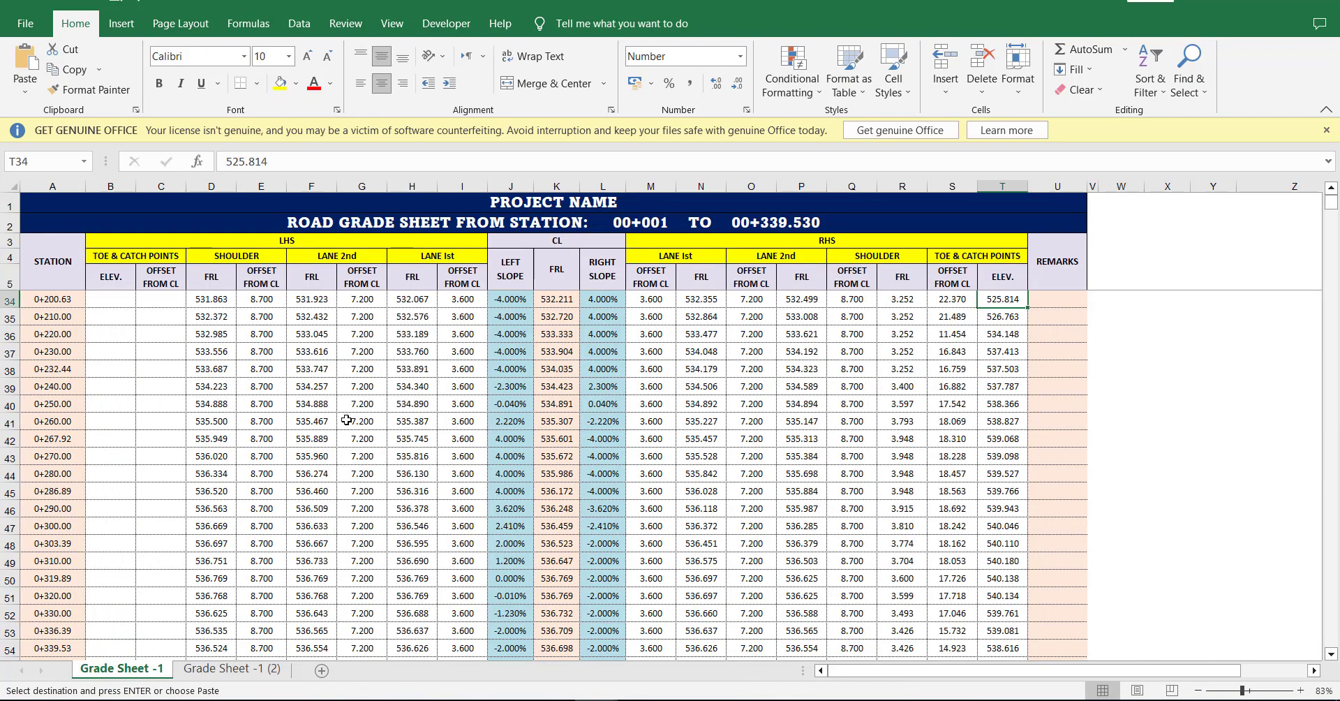
scroll(204, 356, "up", 5)
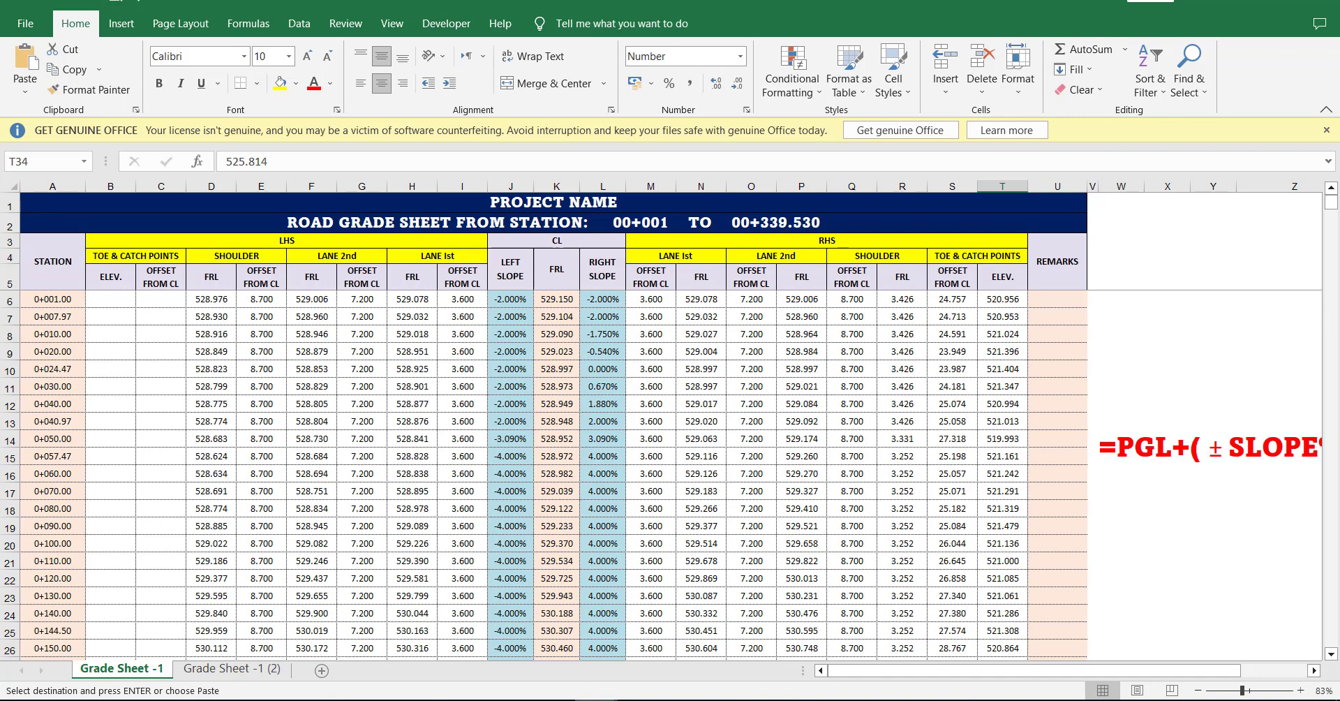
left_click(153, 303)
right_click(153, 304)
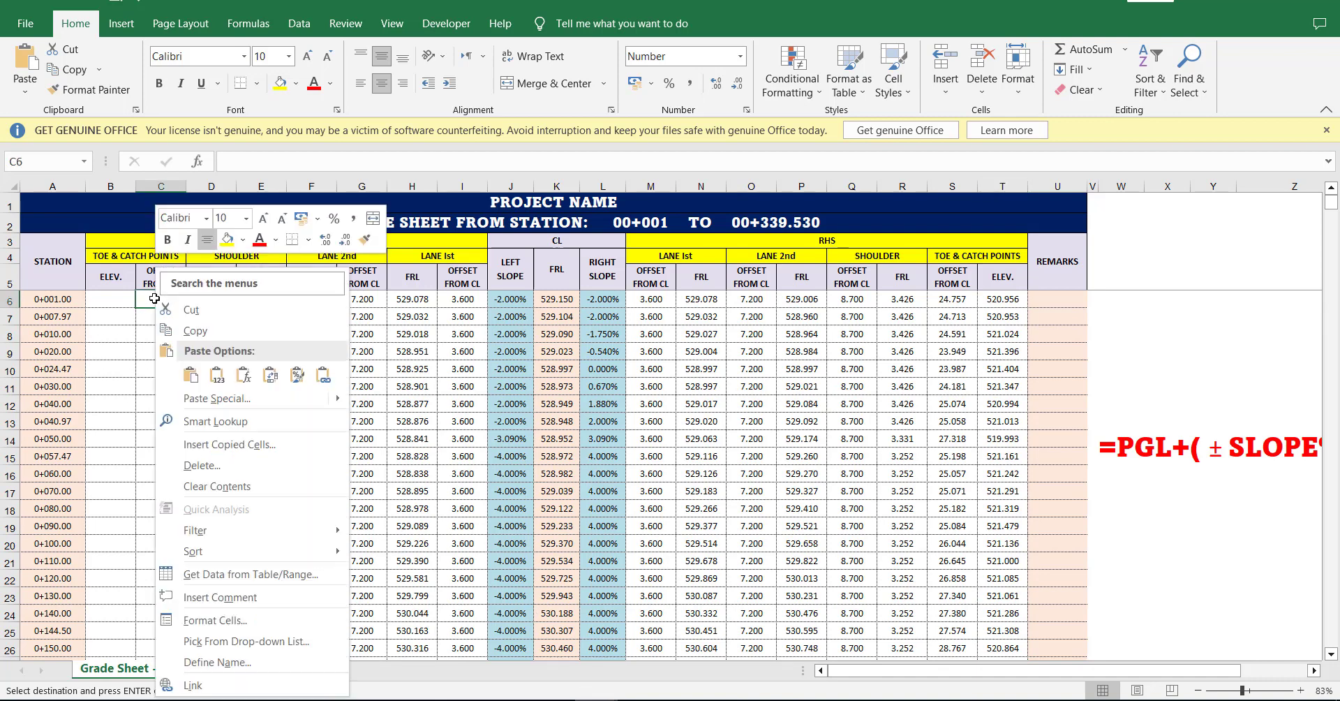
left_click(217, 384)
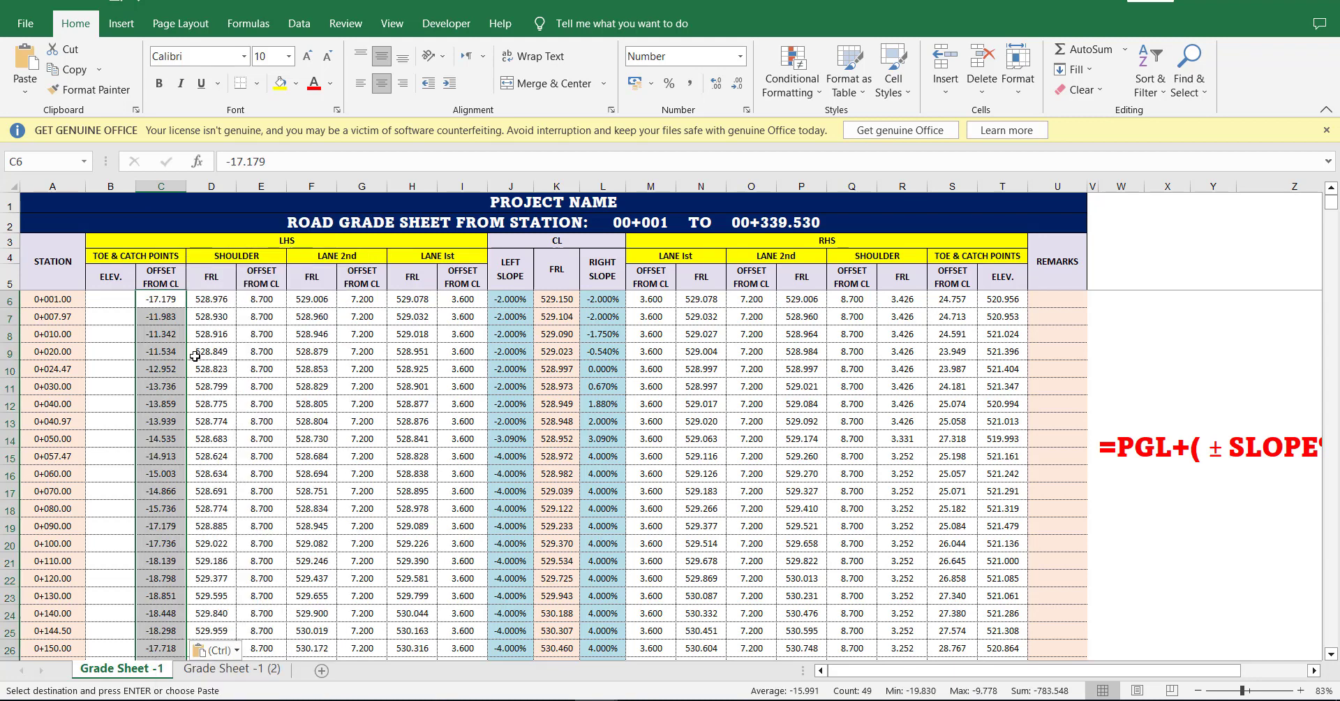
left_click(177, 368)
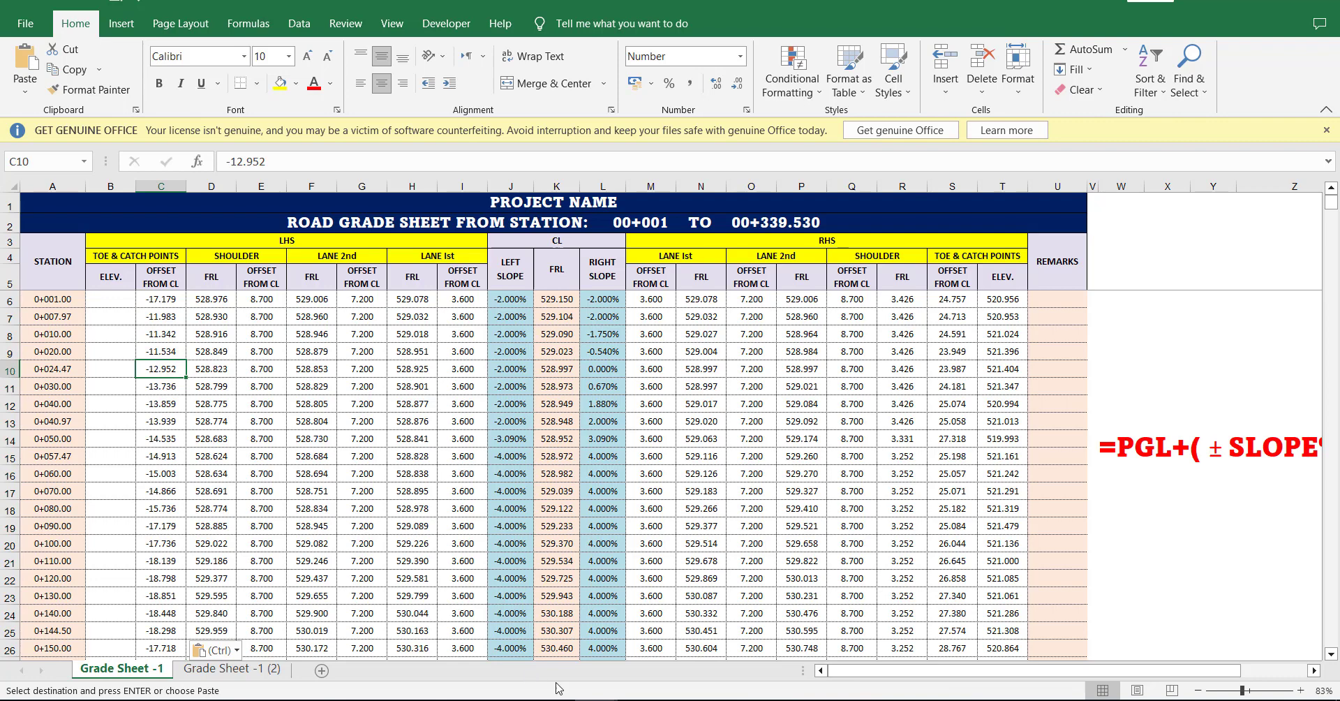
- Copy the 49 elevation values from column B of the points workbook
mouse_move(597, 698)
left_click(878, 629)
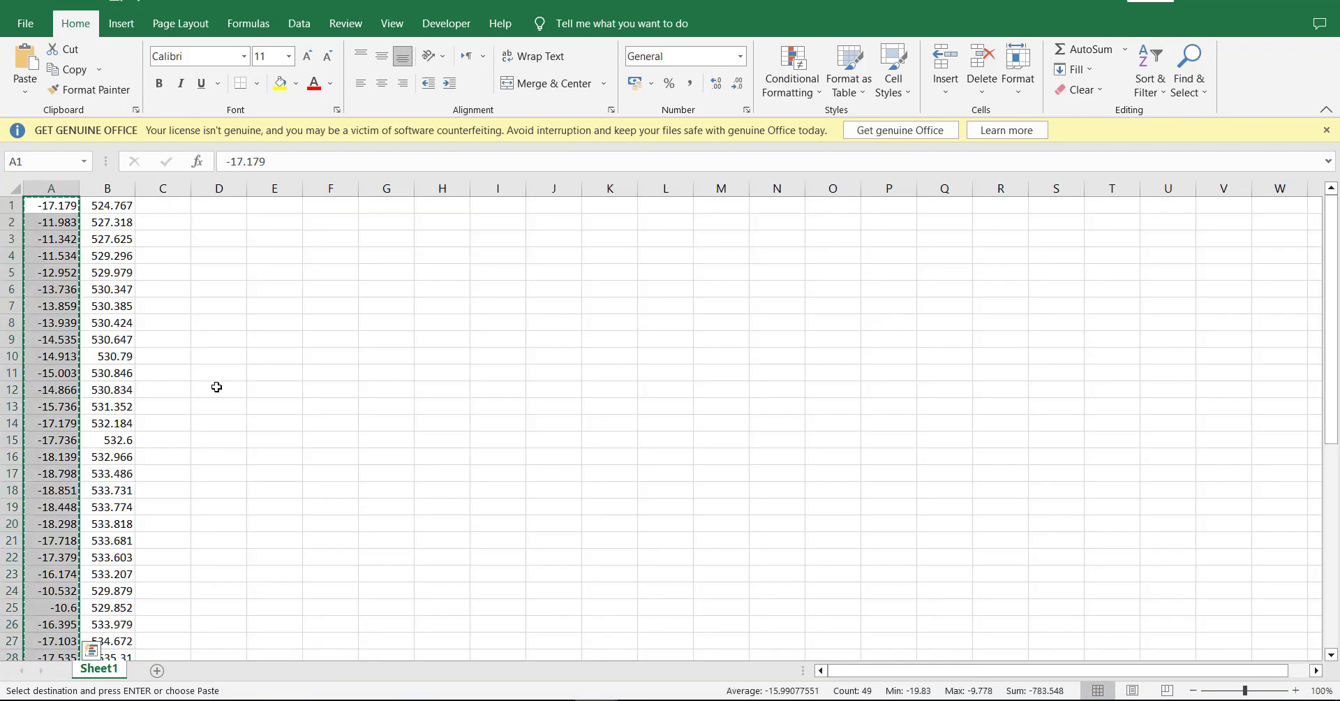
key("Right")
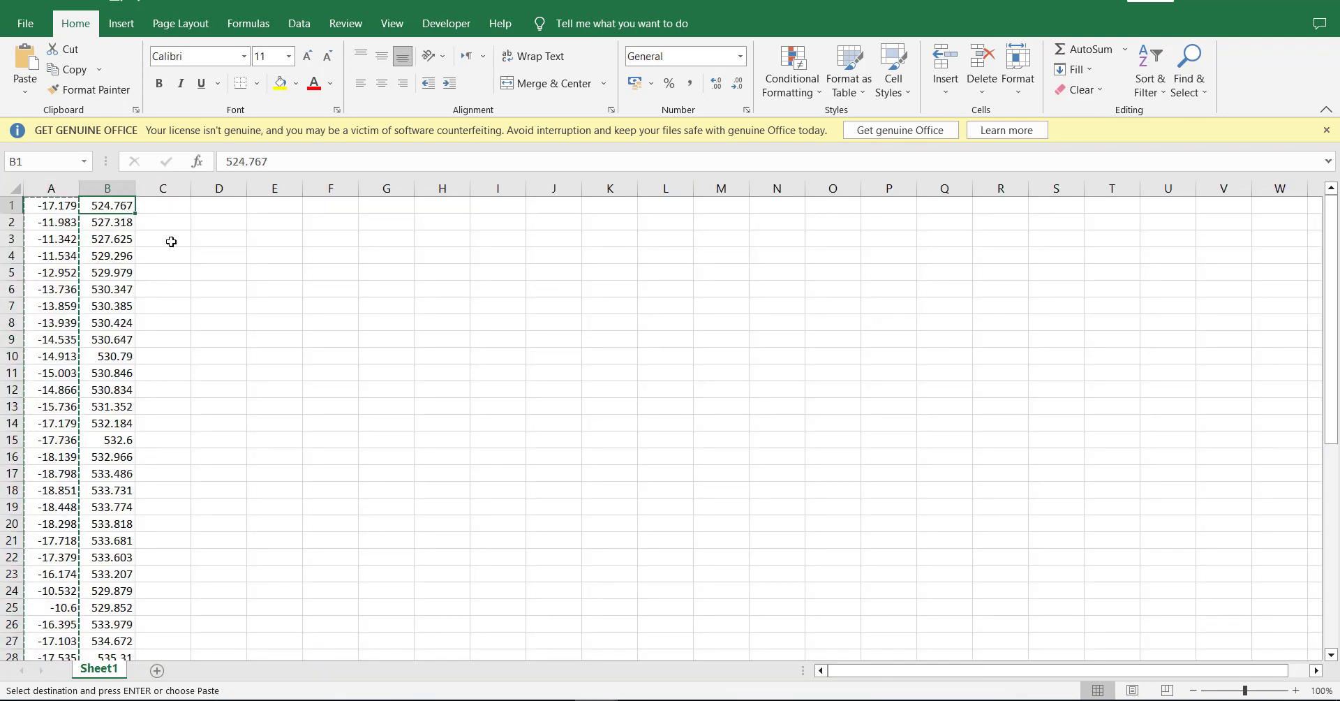
key("ctrl+shift+Down")
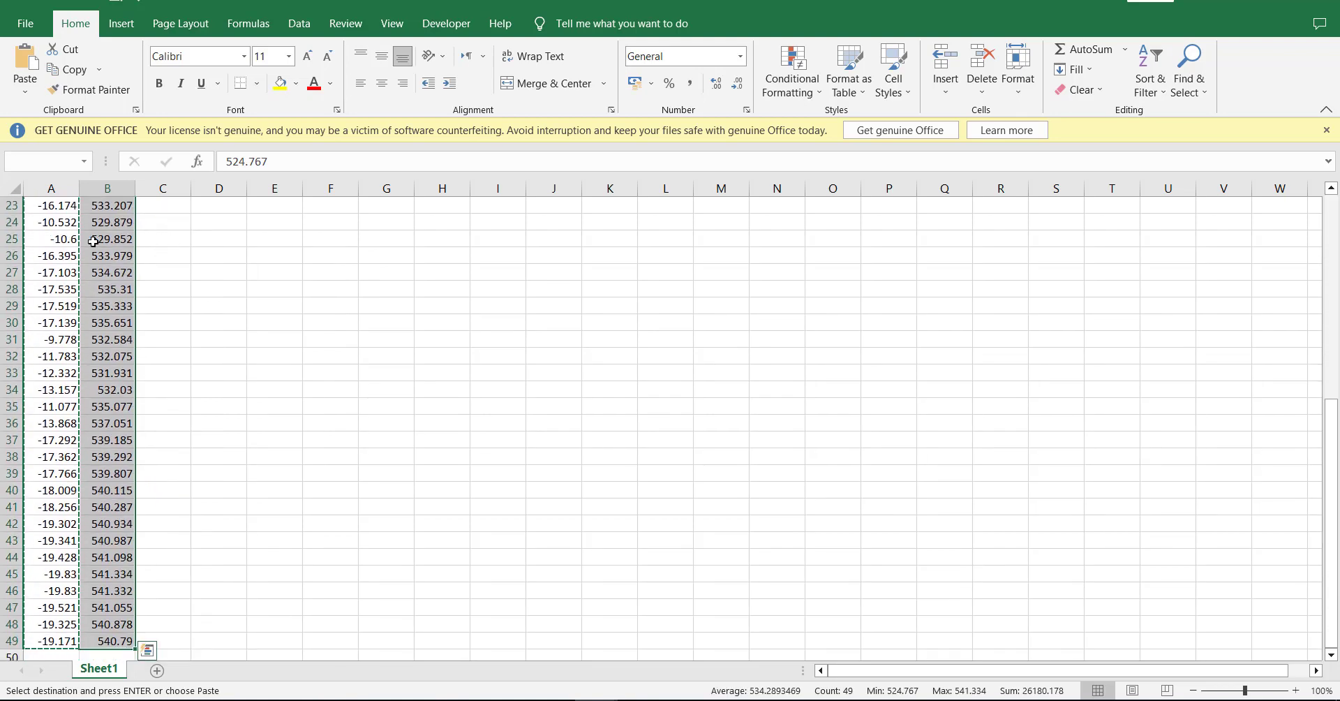
right_click(171, 242)
left_click(156, 308)
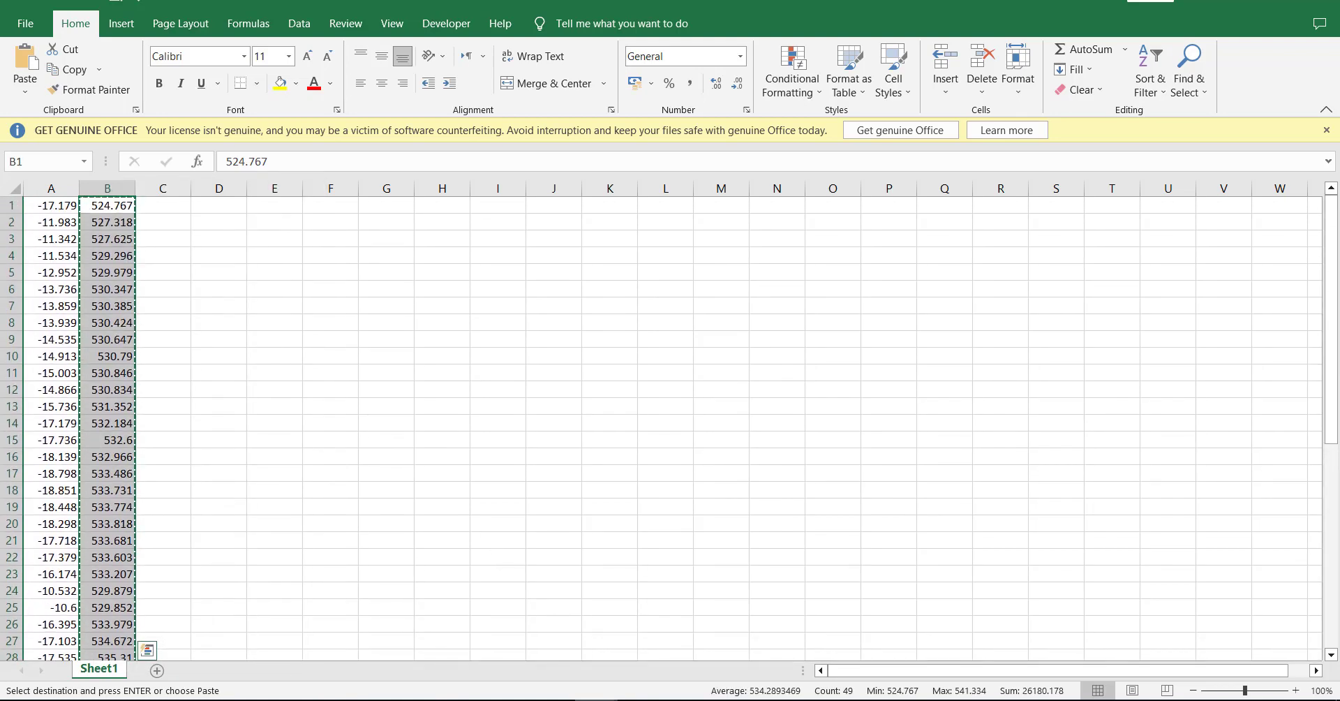
- Paste the elevations as values into the grade sheet starting at cell B6
mouse_move(598, 698)
left_click(502, 642)
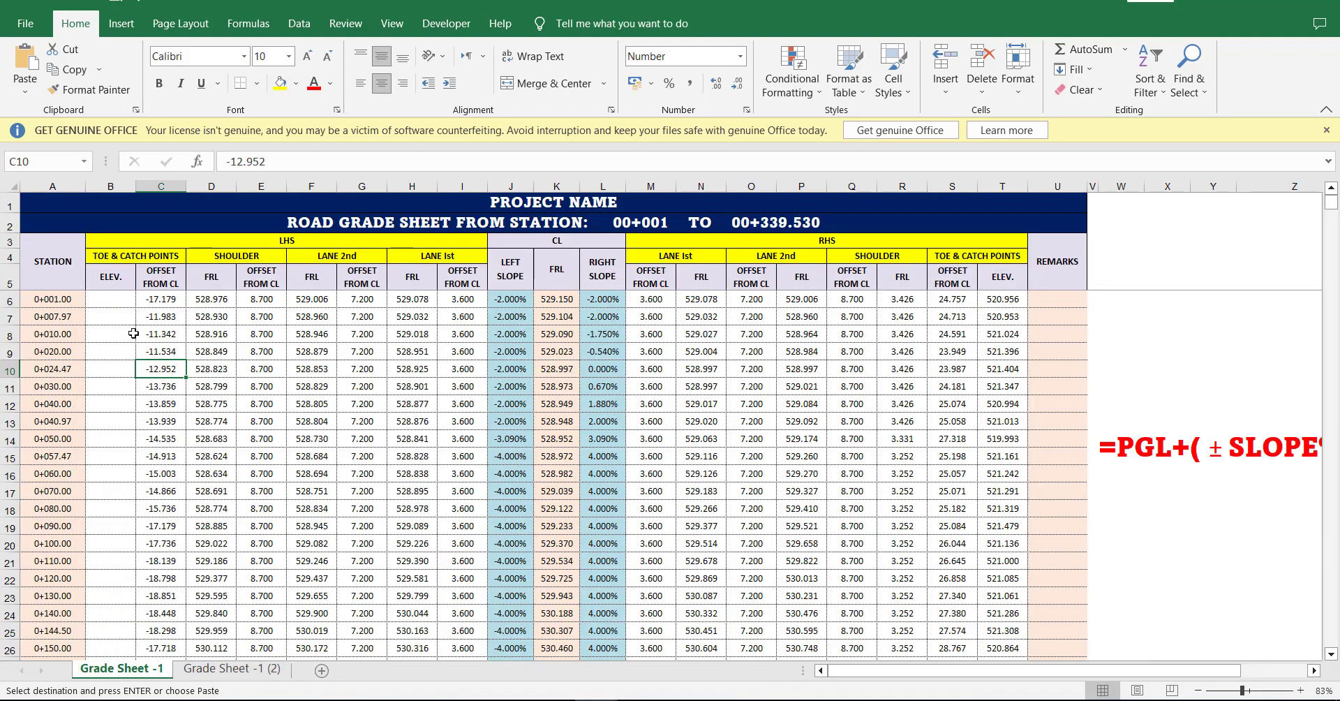
left_click(109, 304)
right_click(109, 305)
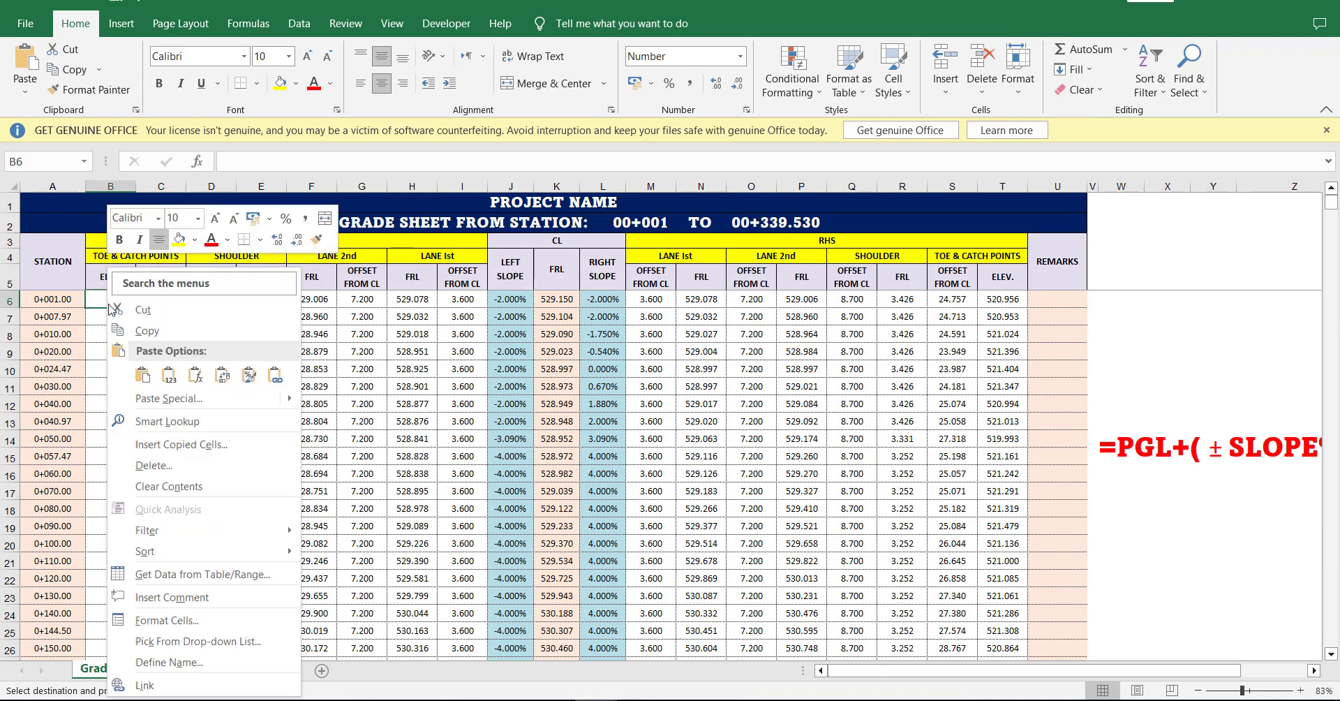
left_click(168, 382)
left_click(120, 353)
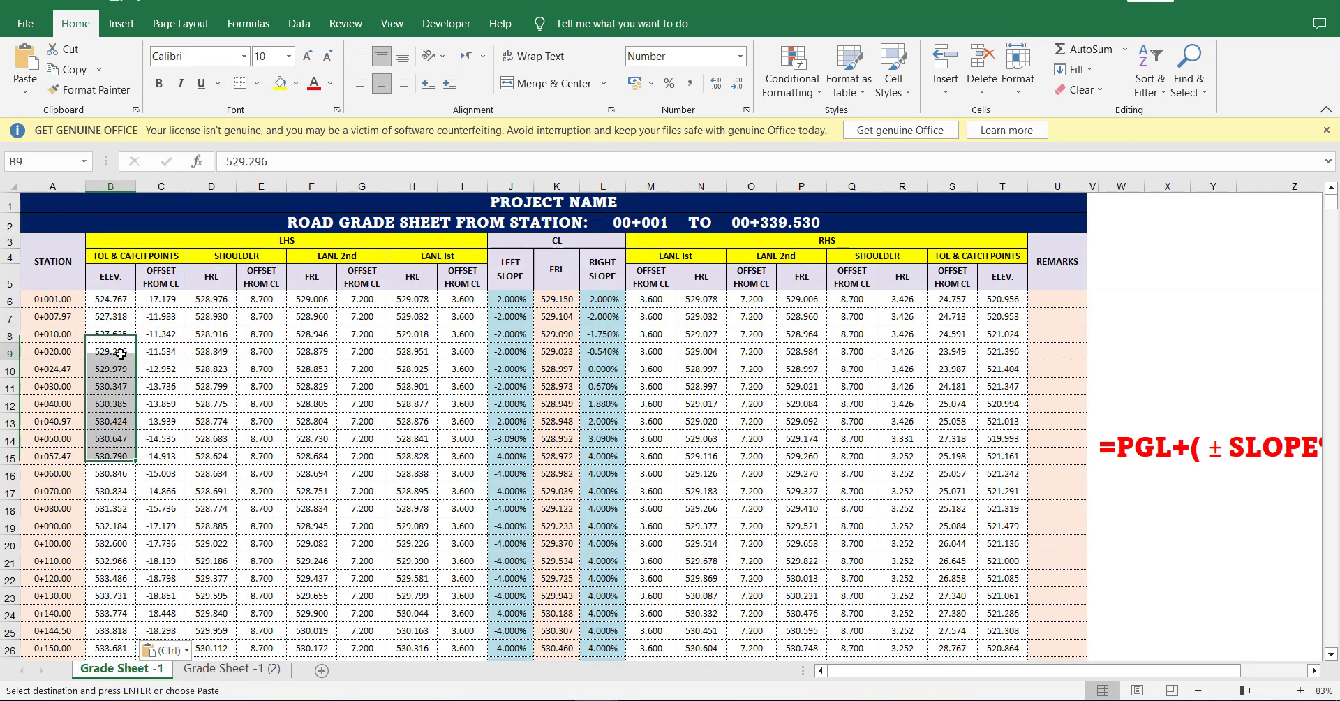
- Verify the elevations reach the last station 0+339.53, then return to the top of the sheet
key("ctrl+shift+Down")
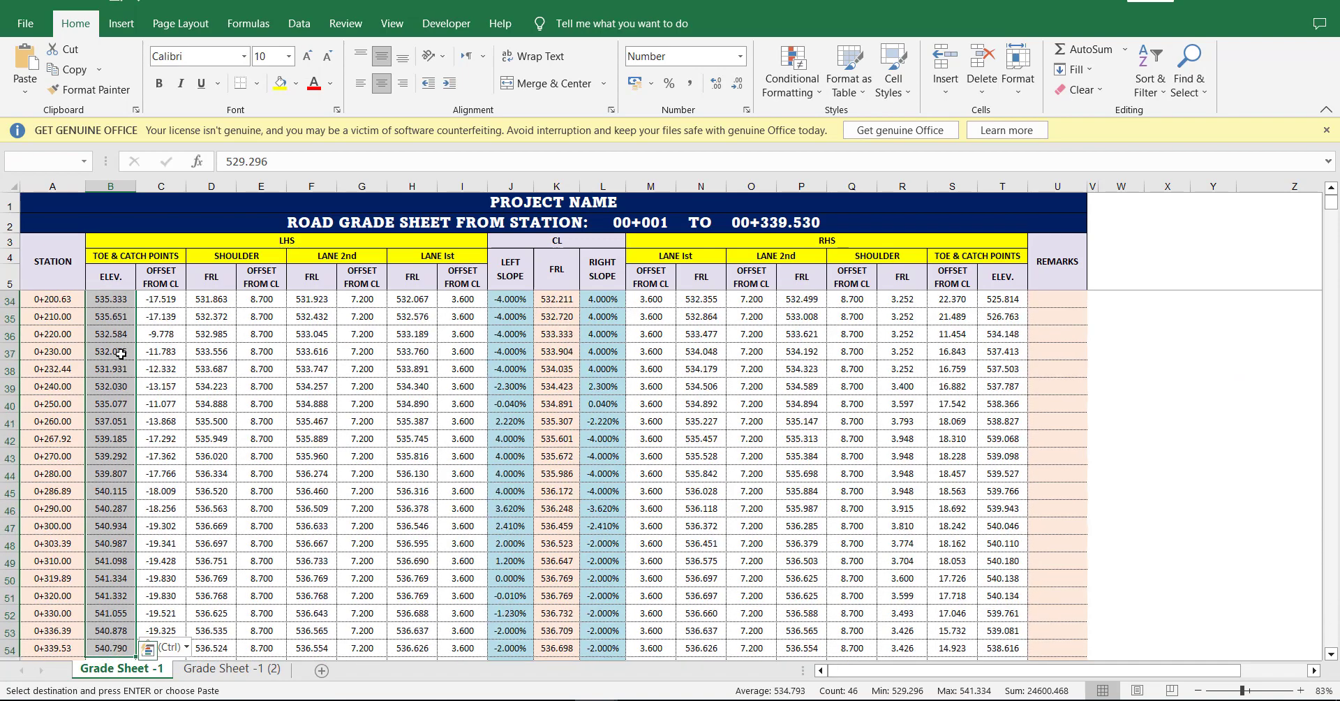
scroll(348, 439, "down", 1)
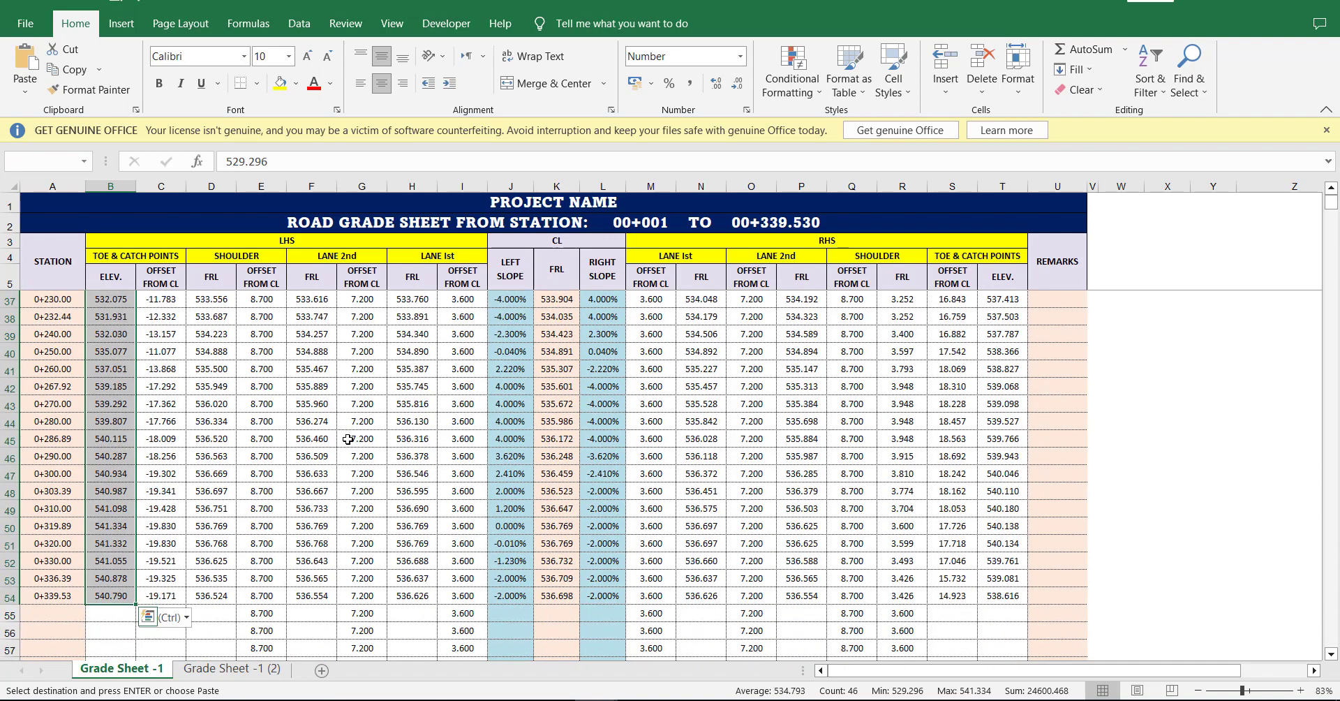
left_click(10, 595)
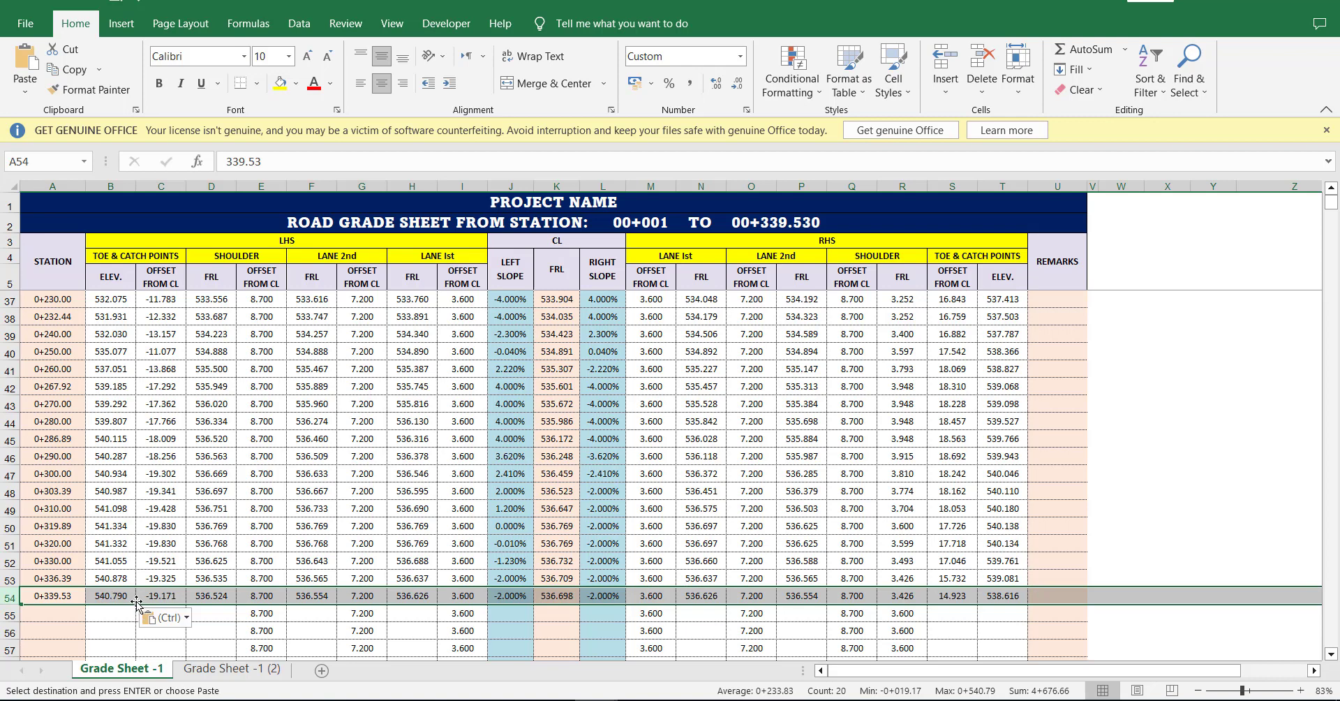
key("ctrl+Up")
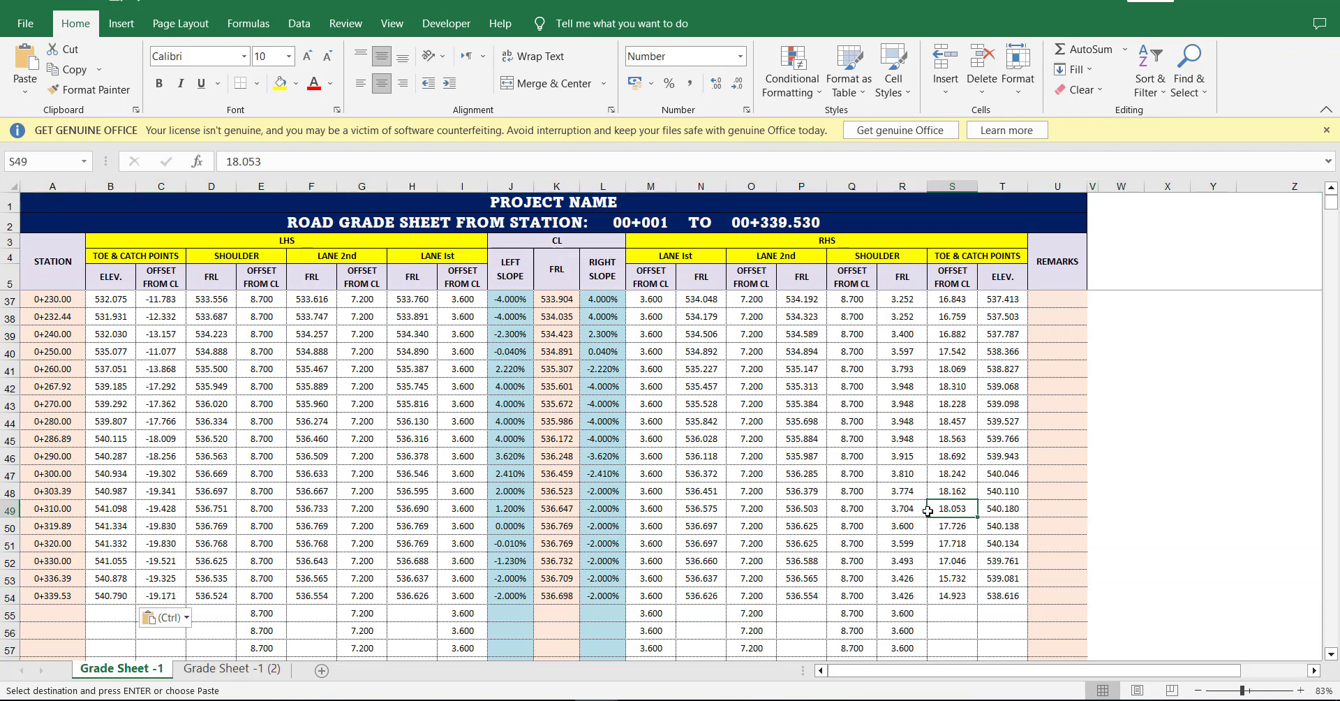
key("ctrl+Up")
key("ctrl+Up")
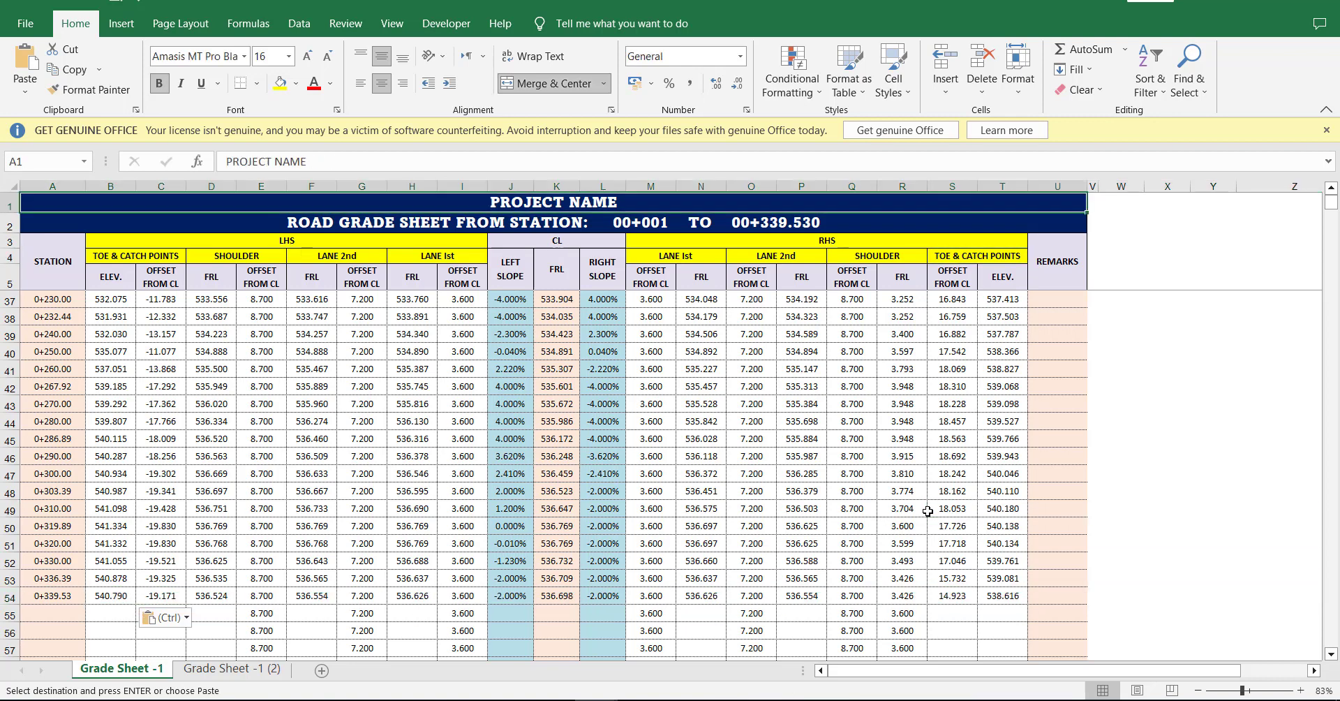